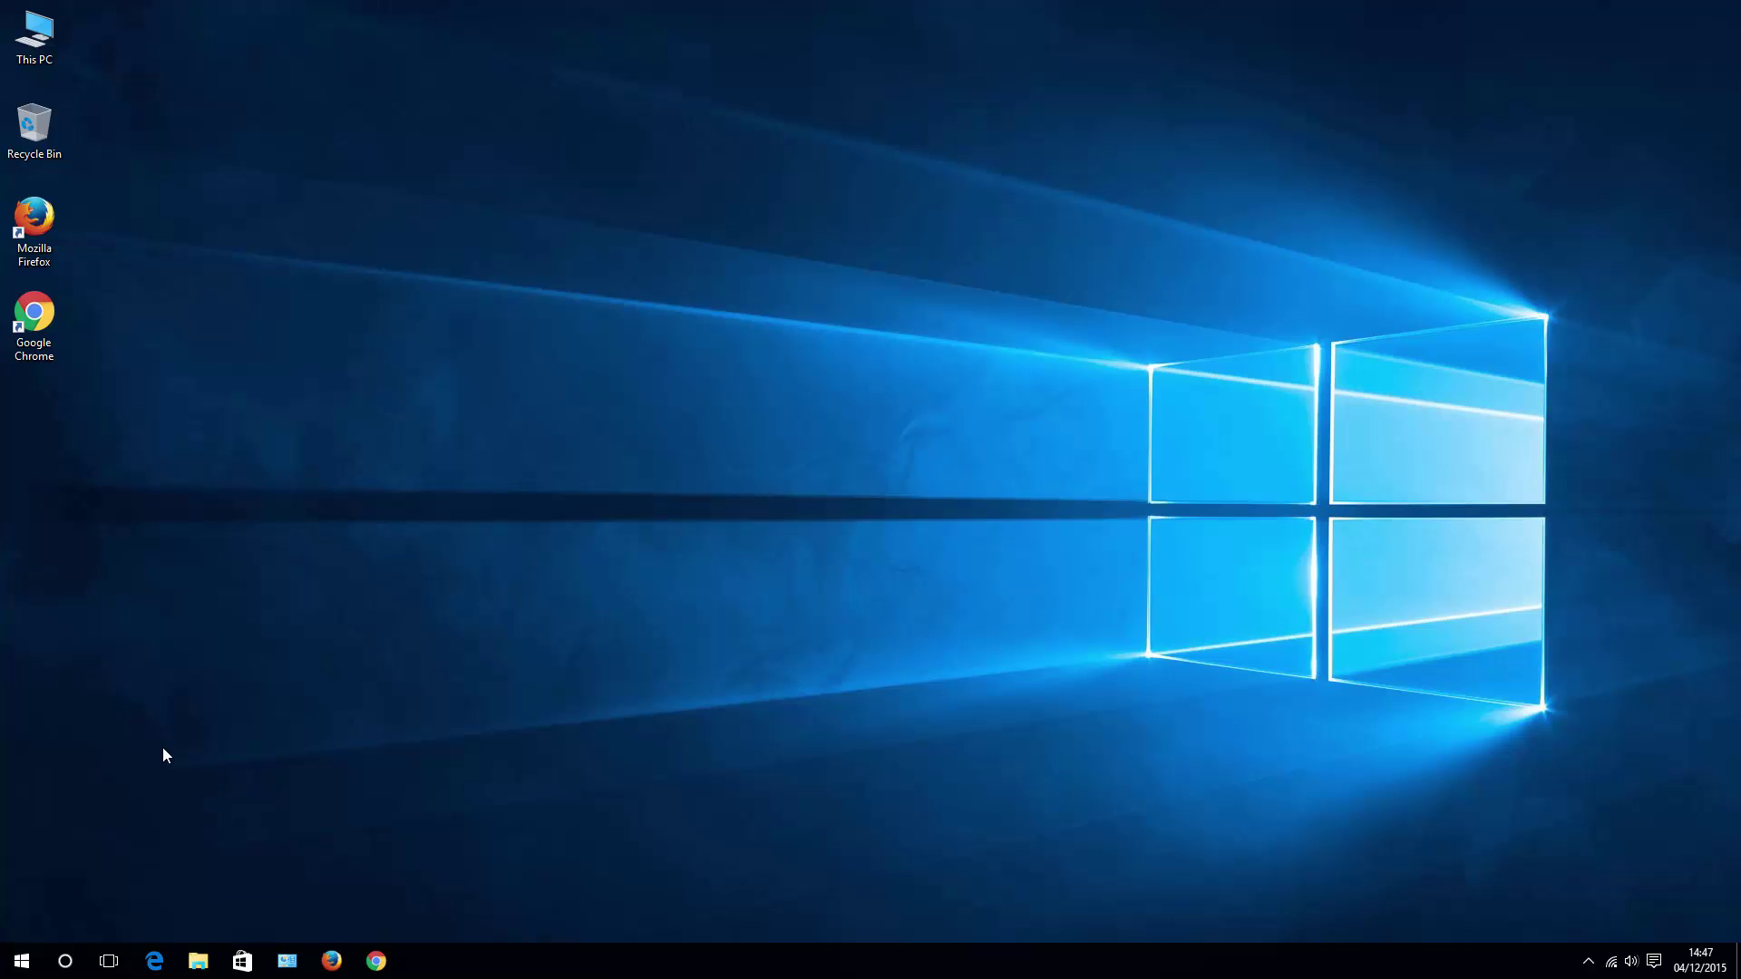
- Search Cortana for cmd and view the Command Prompt result's options without running it
{"action": "left_click", "coordinate": [66, 961]}
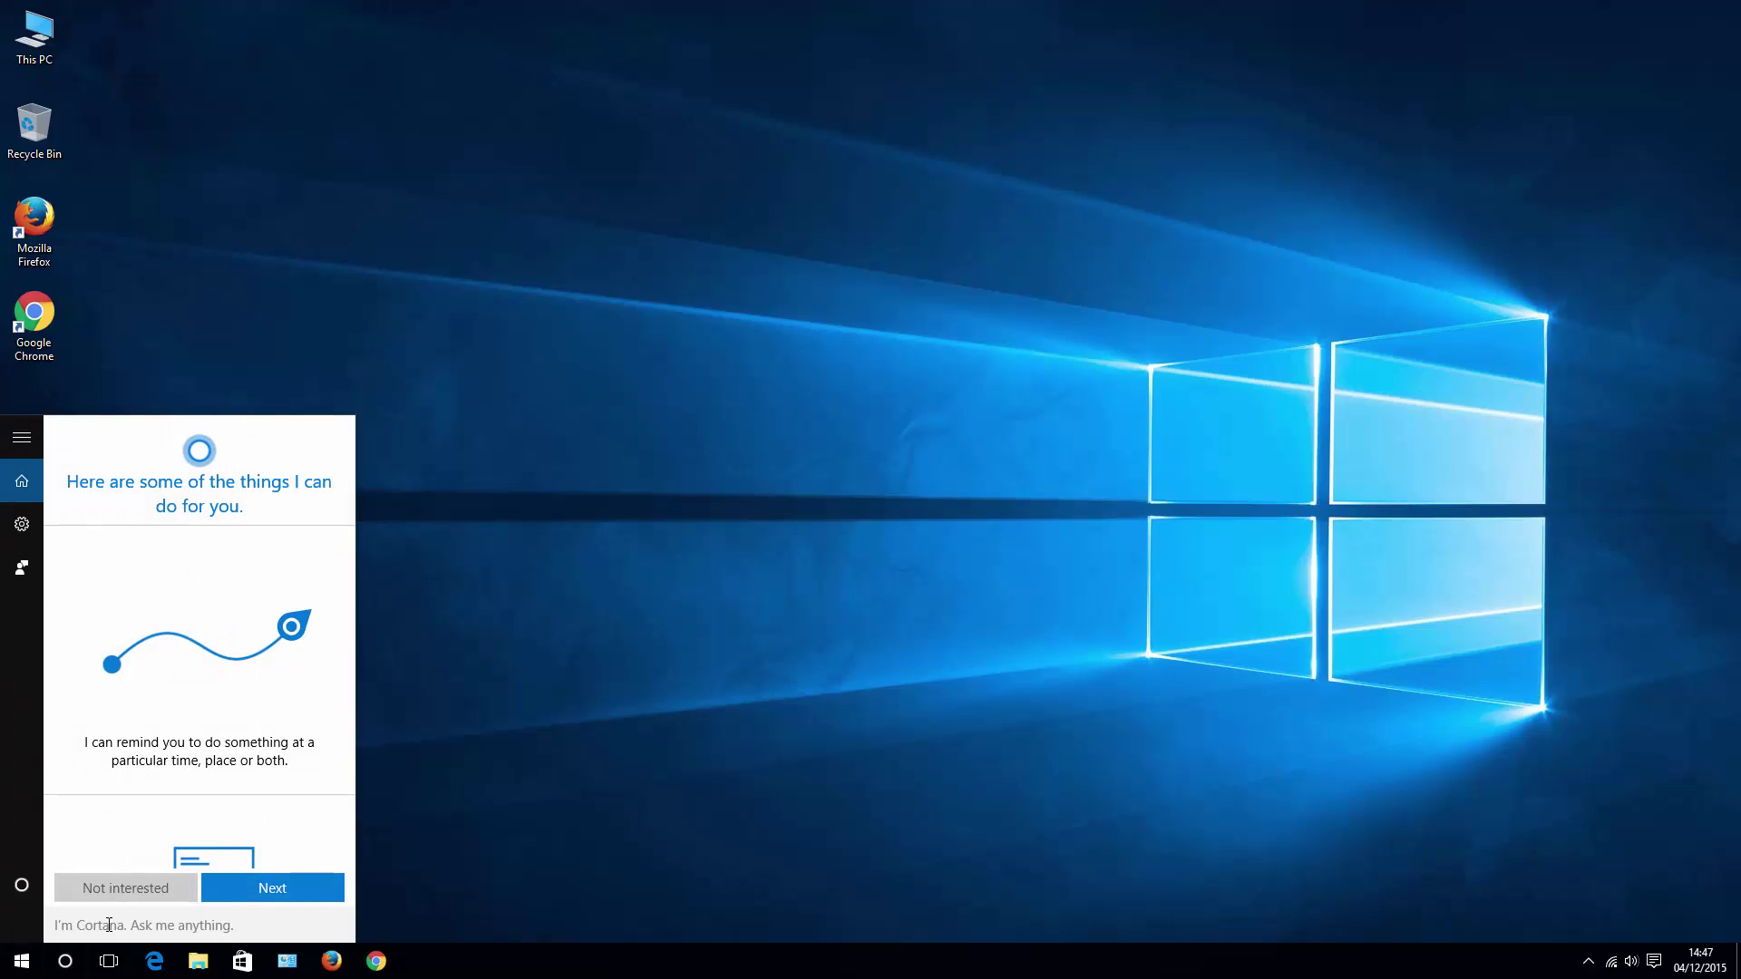
{"action": "type", "text": "cmd"}
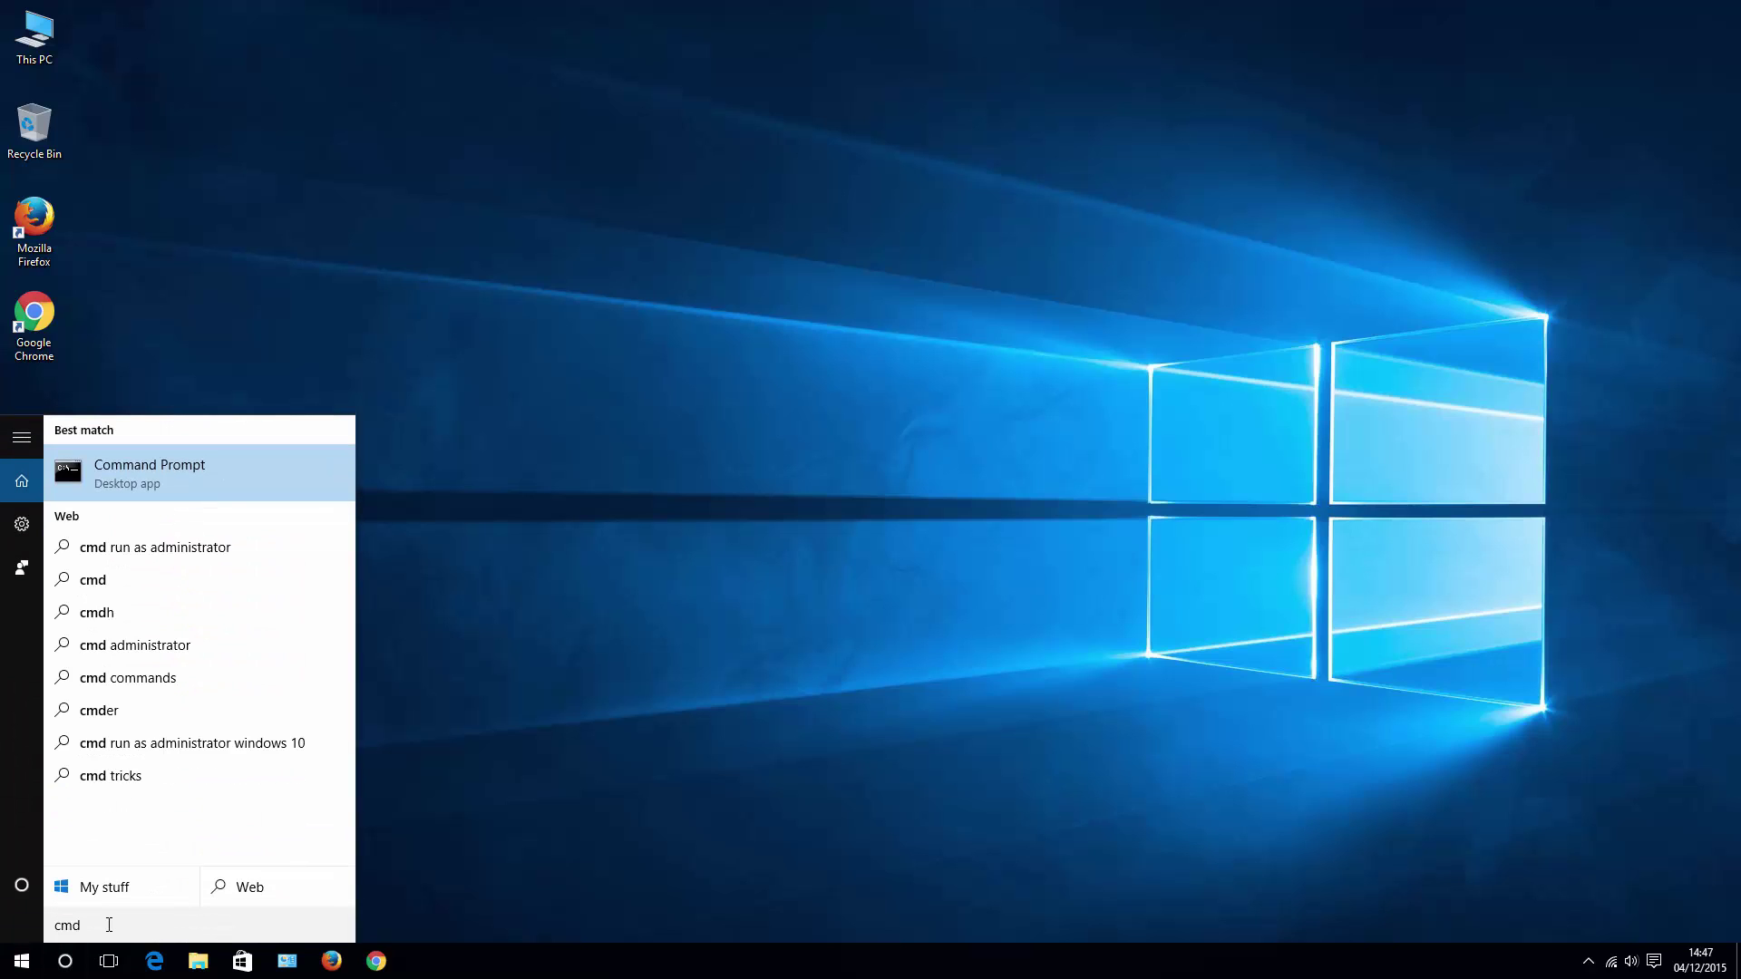
{"action": "right_click", "coordinate": [226, 487]}
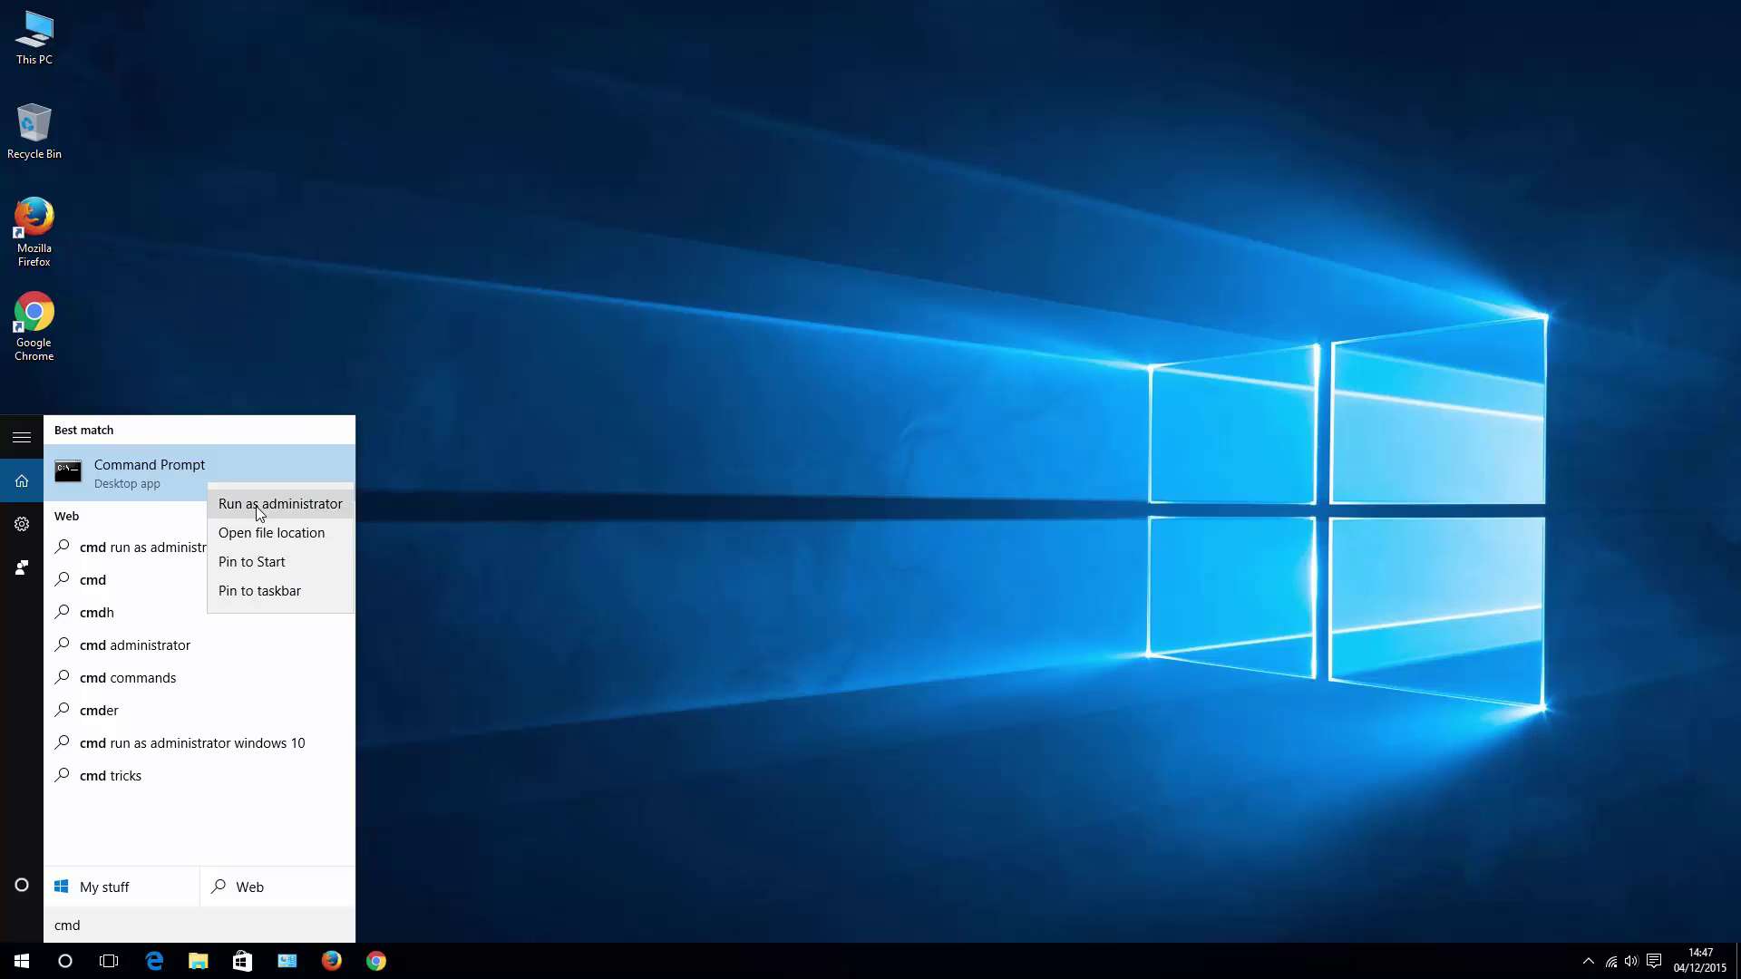
{"action": "left_click", "coordinate": [567, 611]}
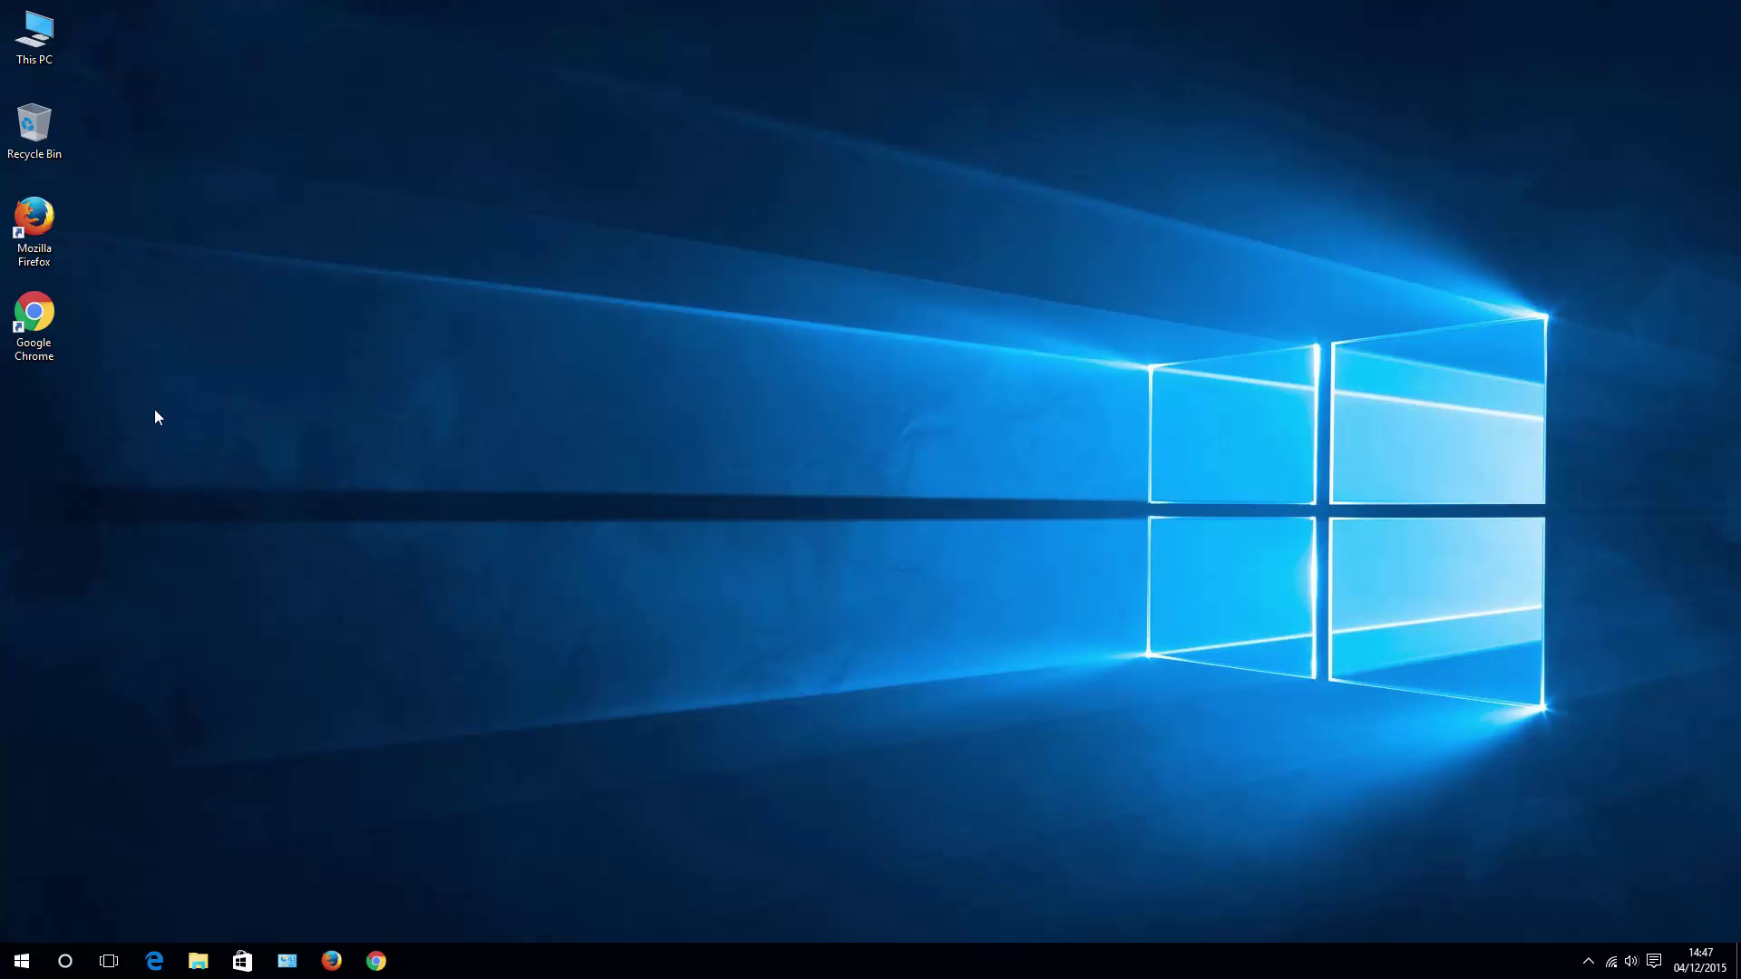
- Open This PC, select Films (C:), and show the File menu's Open command prompt choices
{"action": "double_click", "coordinate": [41, 48]}
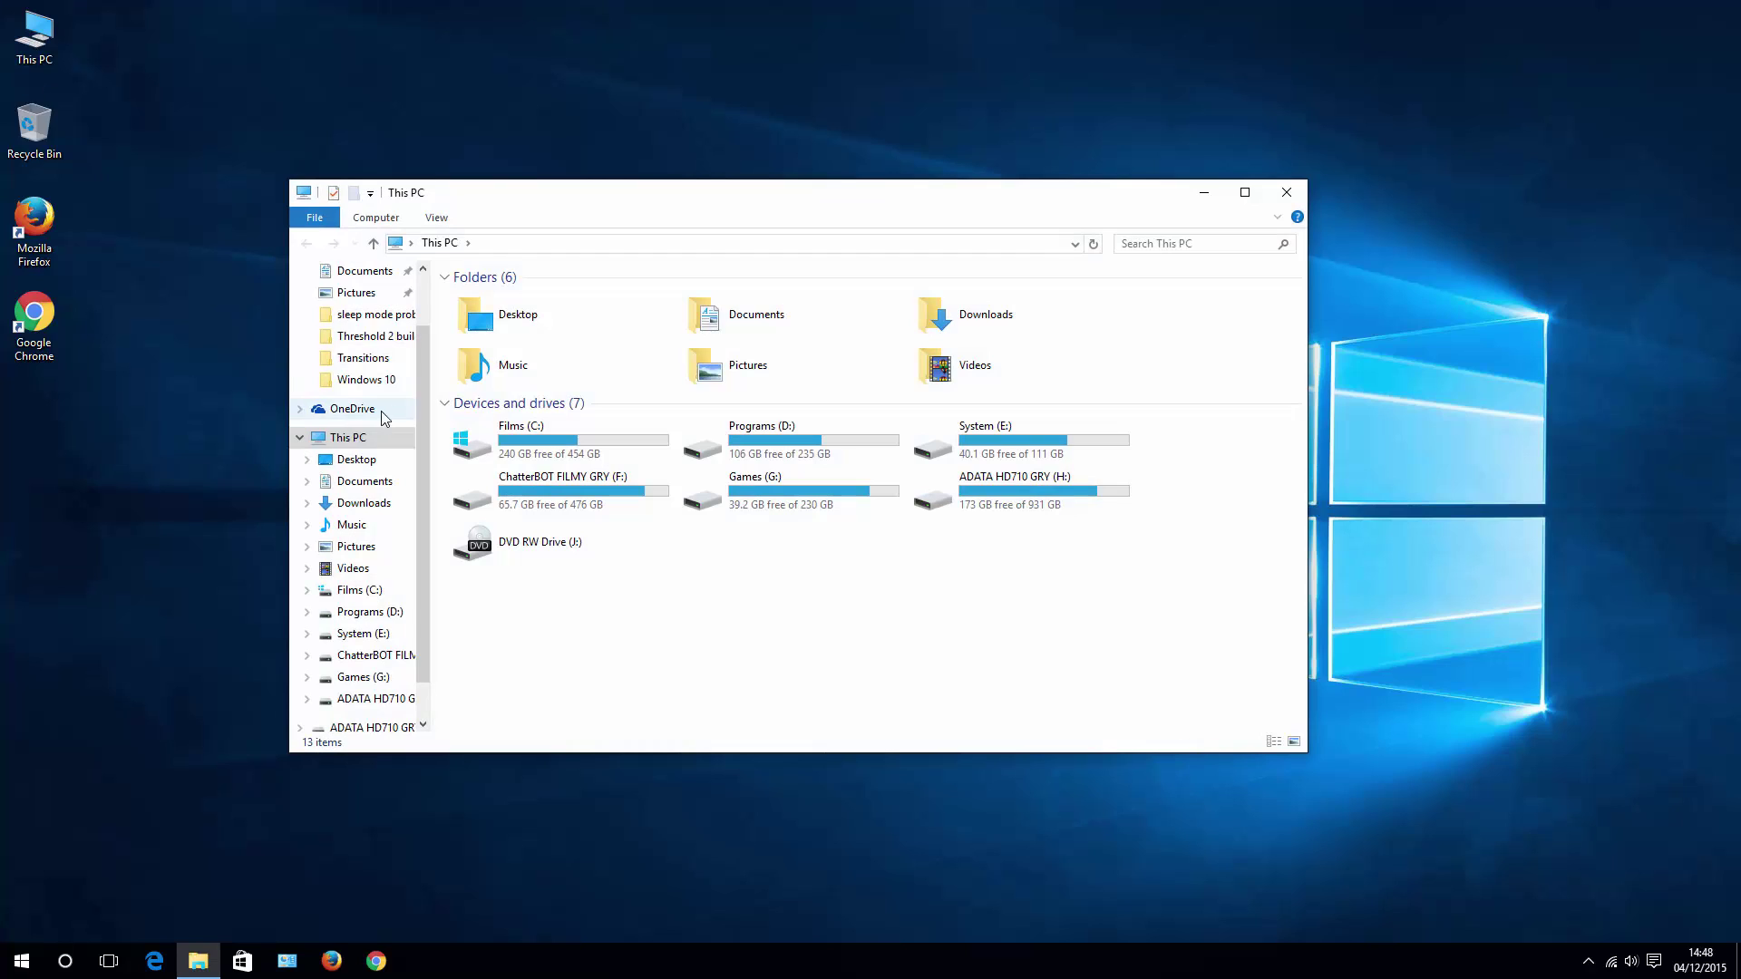
{"action": "left_click", "coordinate": [316, 221]}
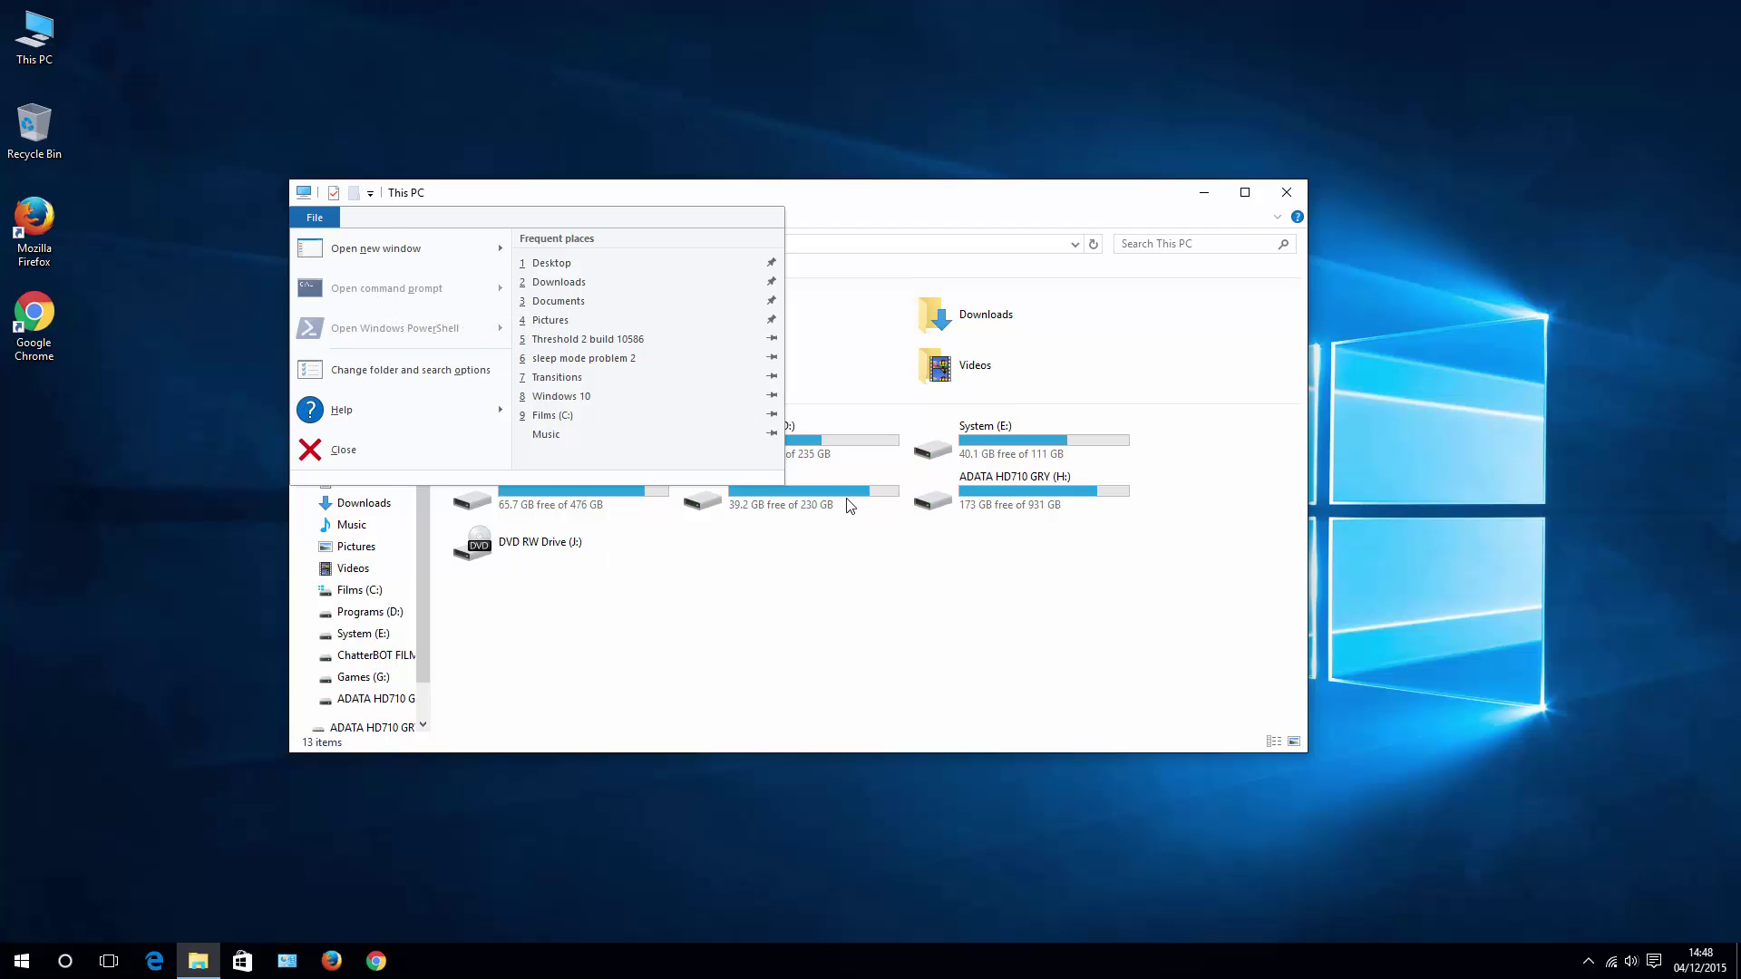
{"action": "left_click", "coordinate": [856, 522]}
{"action": "left_click", "coordinate": [604, 444]}
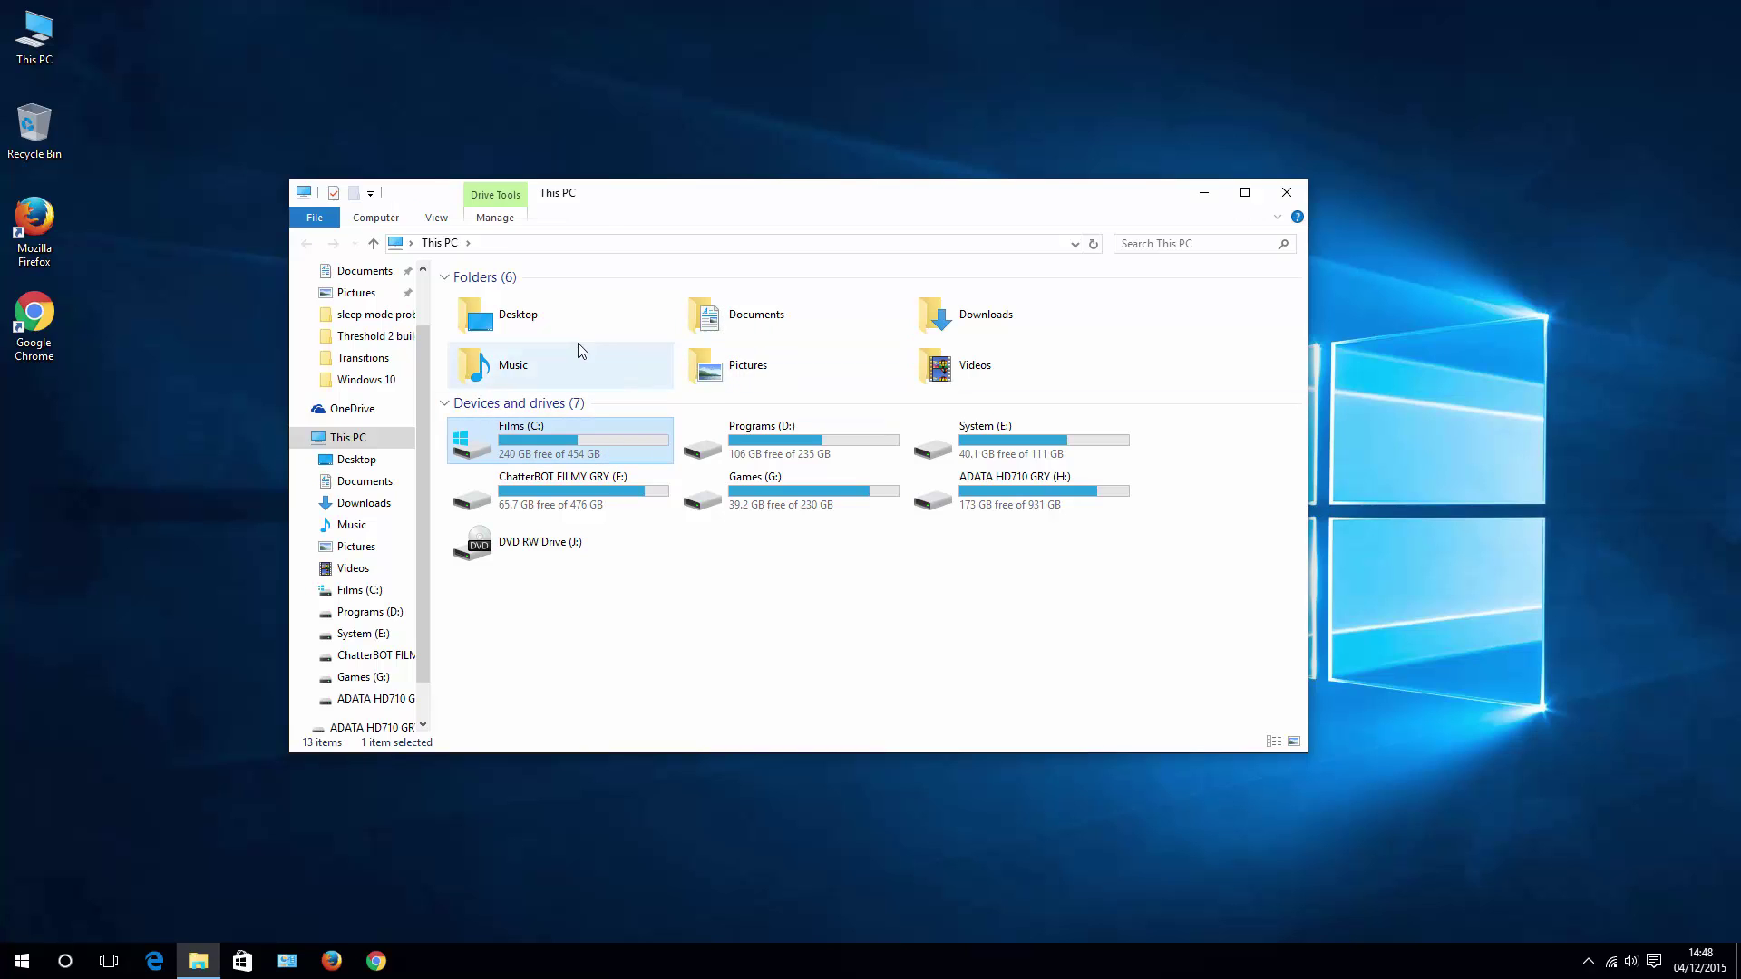
{"action": "left_click", "coordinate": [324, 223]}
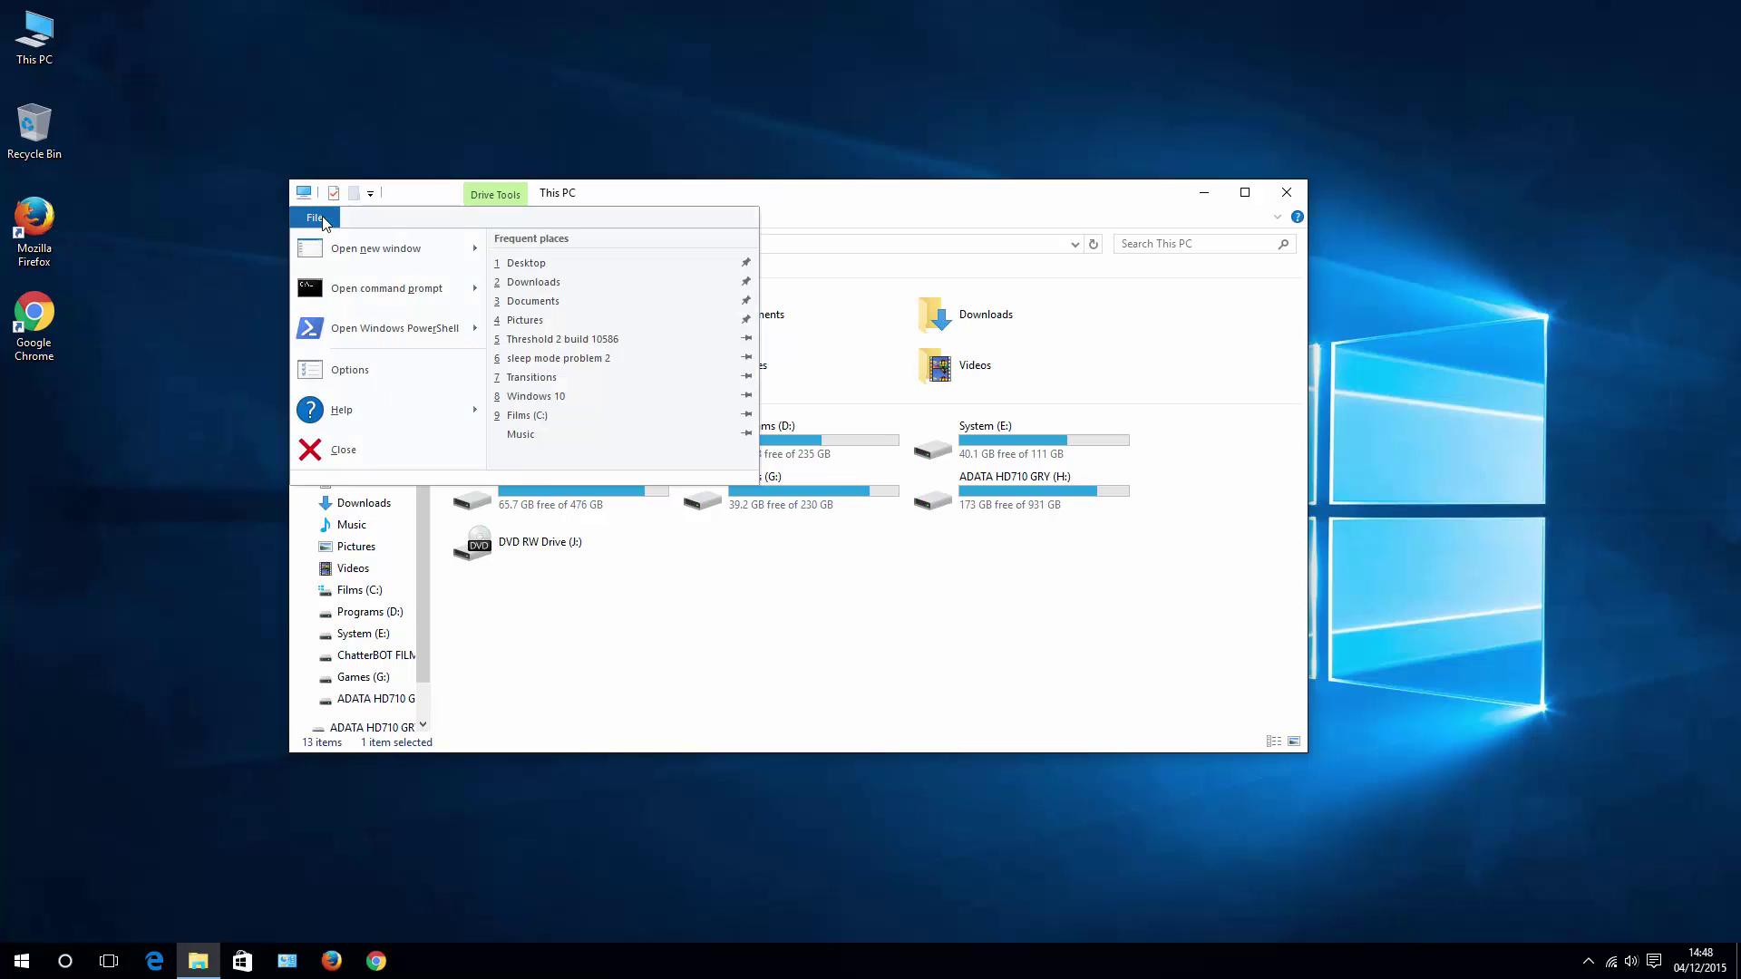
{"action": "mouse_move", "coordinate": [414, 305]}
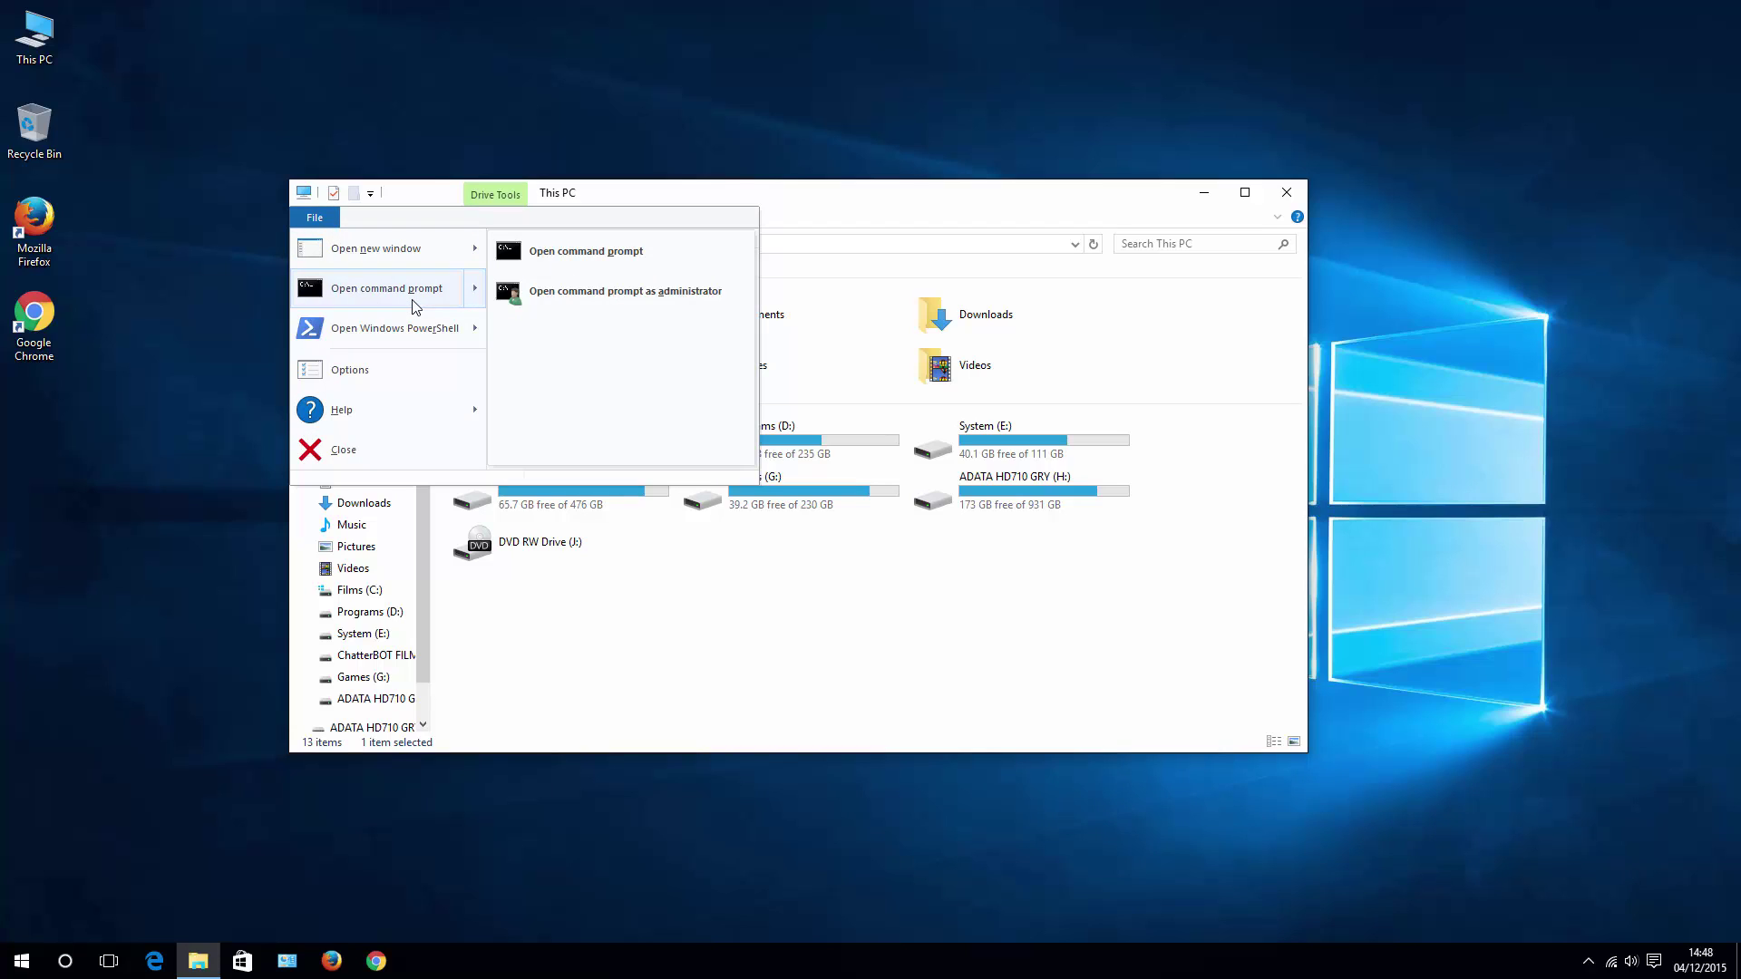
- Run sfc /scannow in an administrator command prompt, then bring up Task Manager with Ctrl+Shift+Esc
{"action": "left_click", "coordinate": [614, 309]}
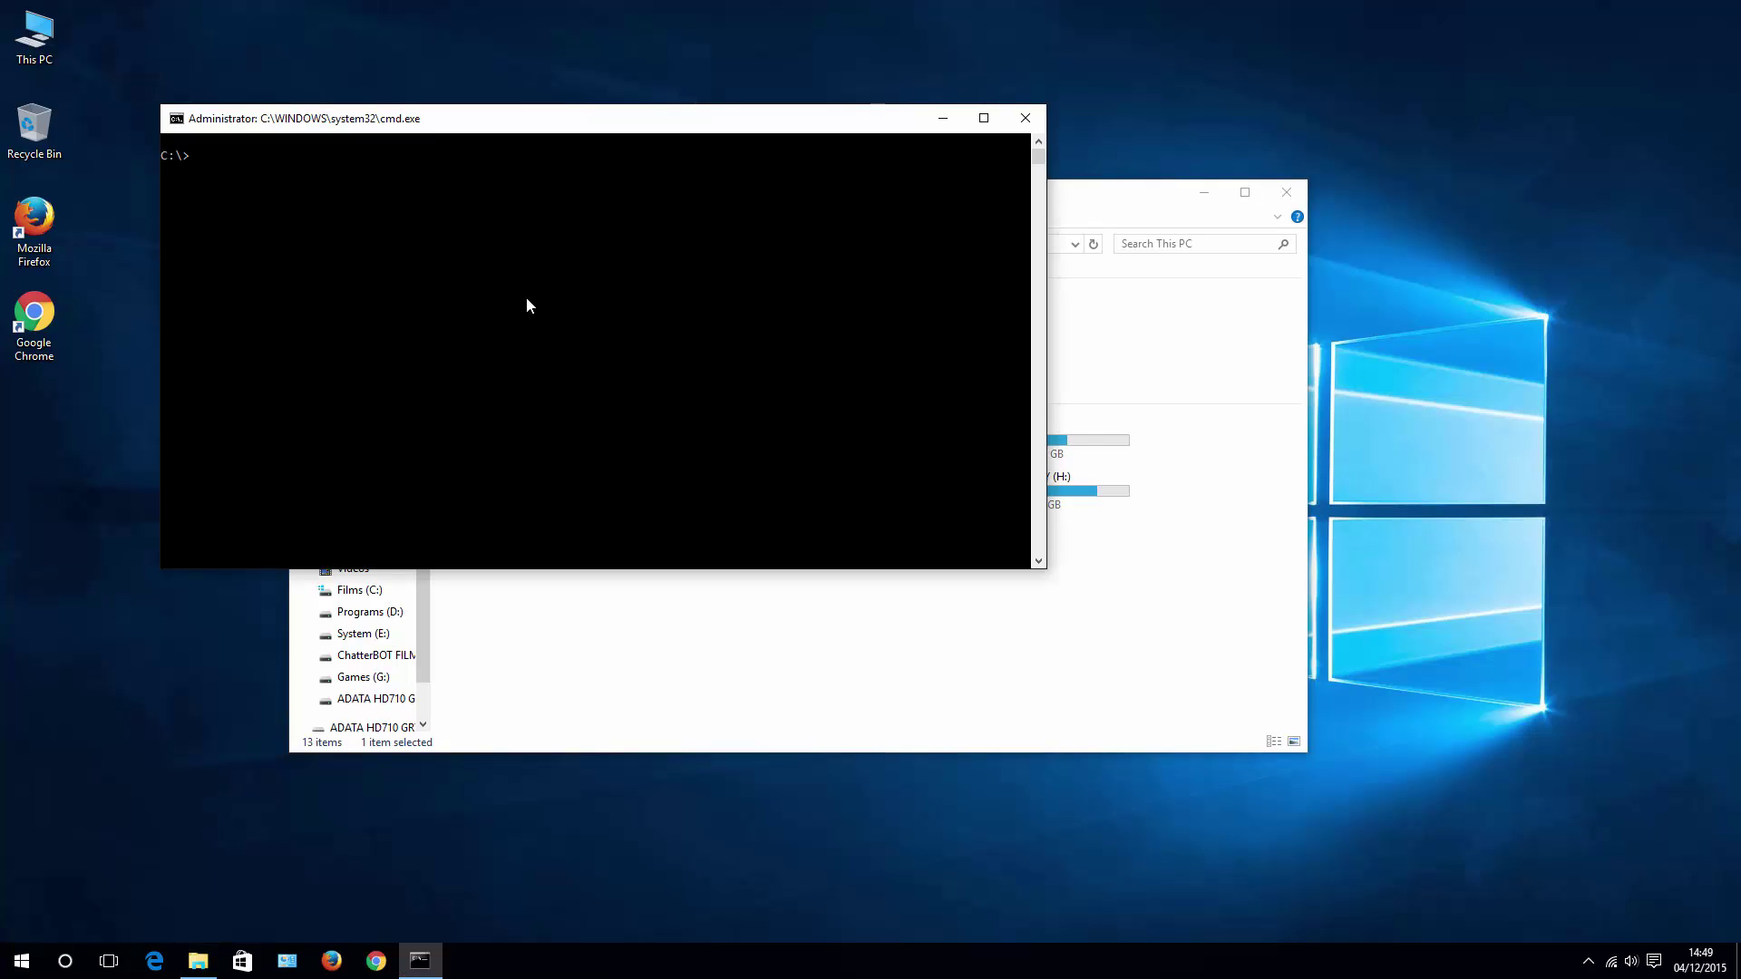
{"action": "type", "text": "sfc /scannow"}
{"action": "key", "text": "Return"}
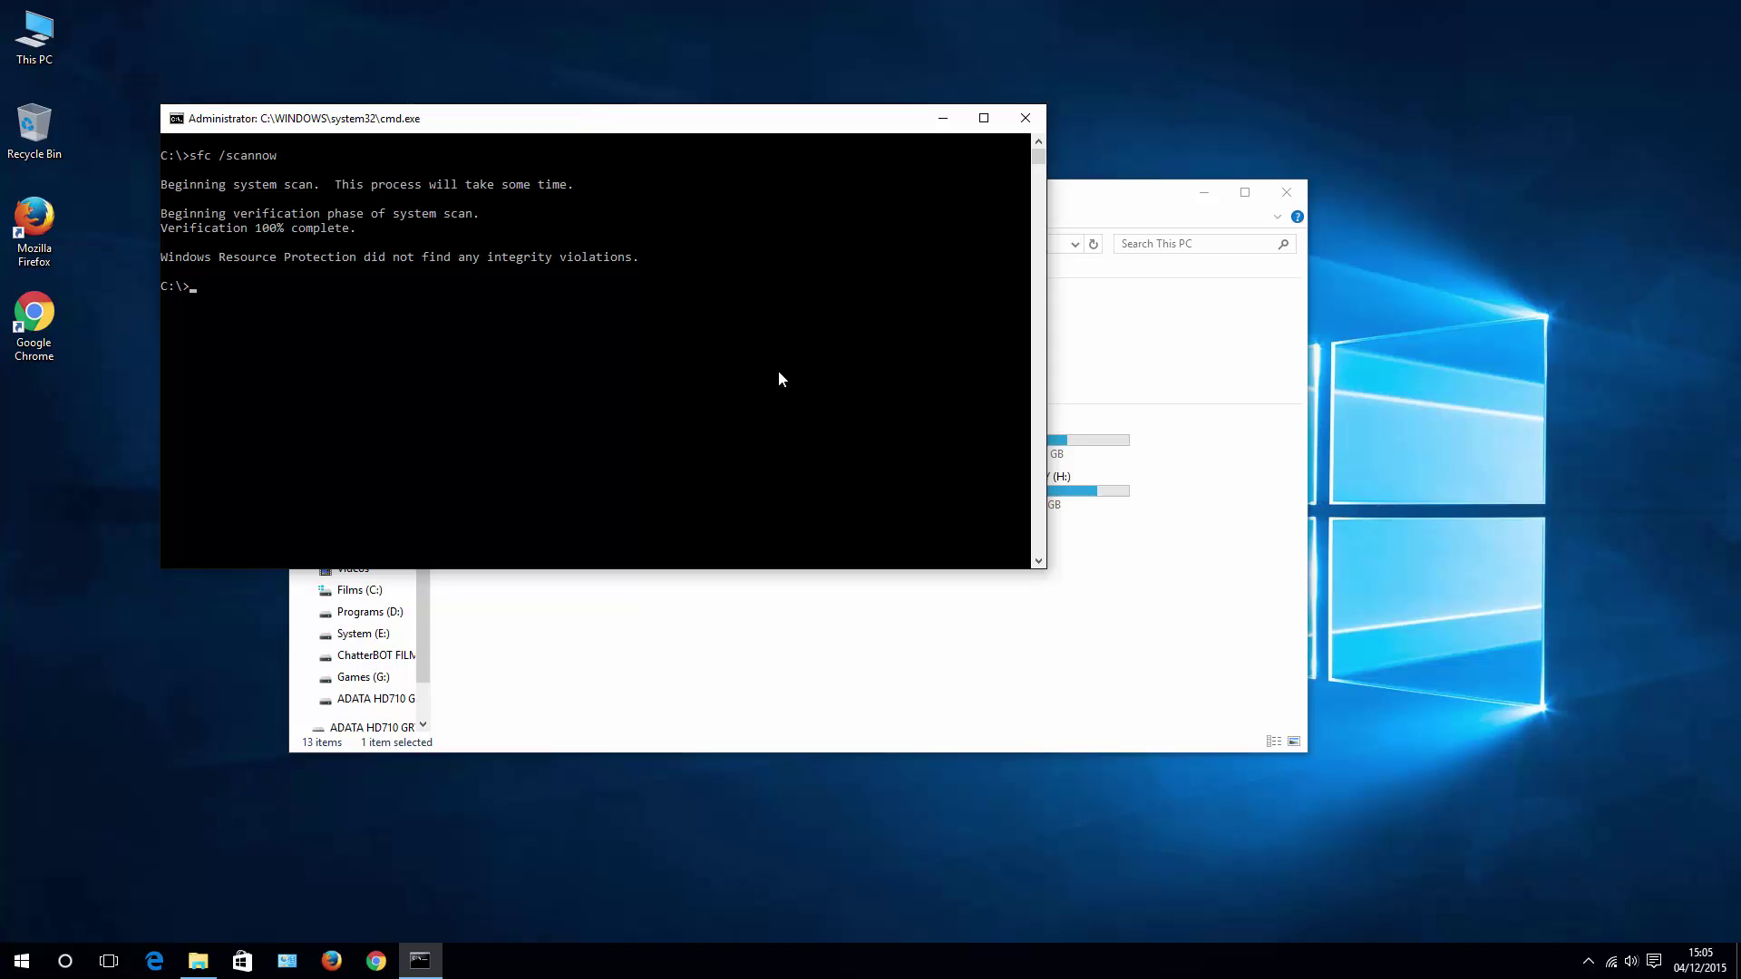
{"action": "key", "text": "ctrl+shift+Escape"}
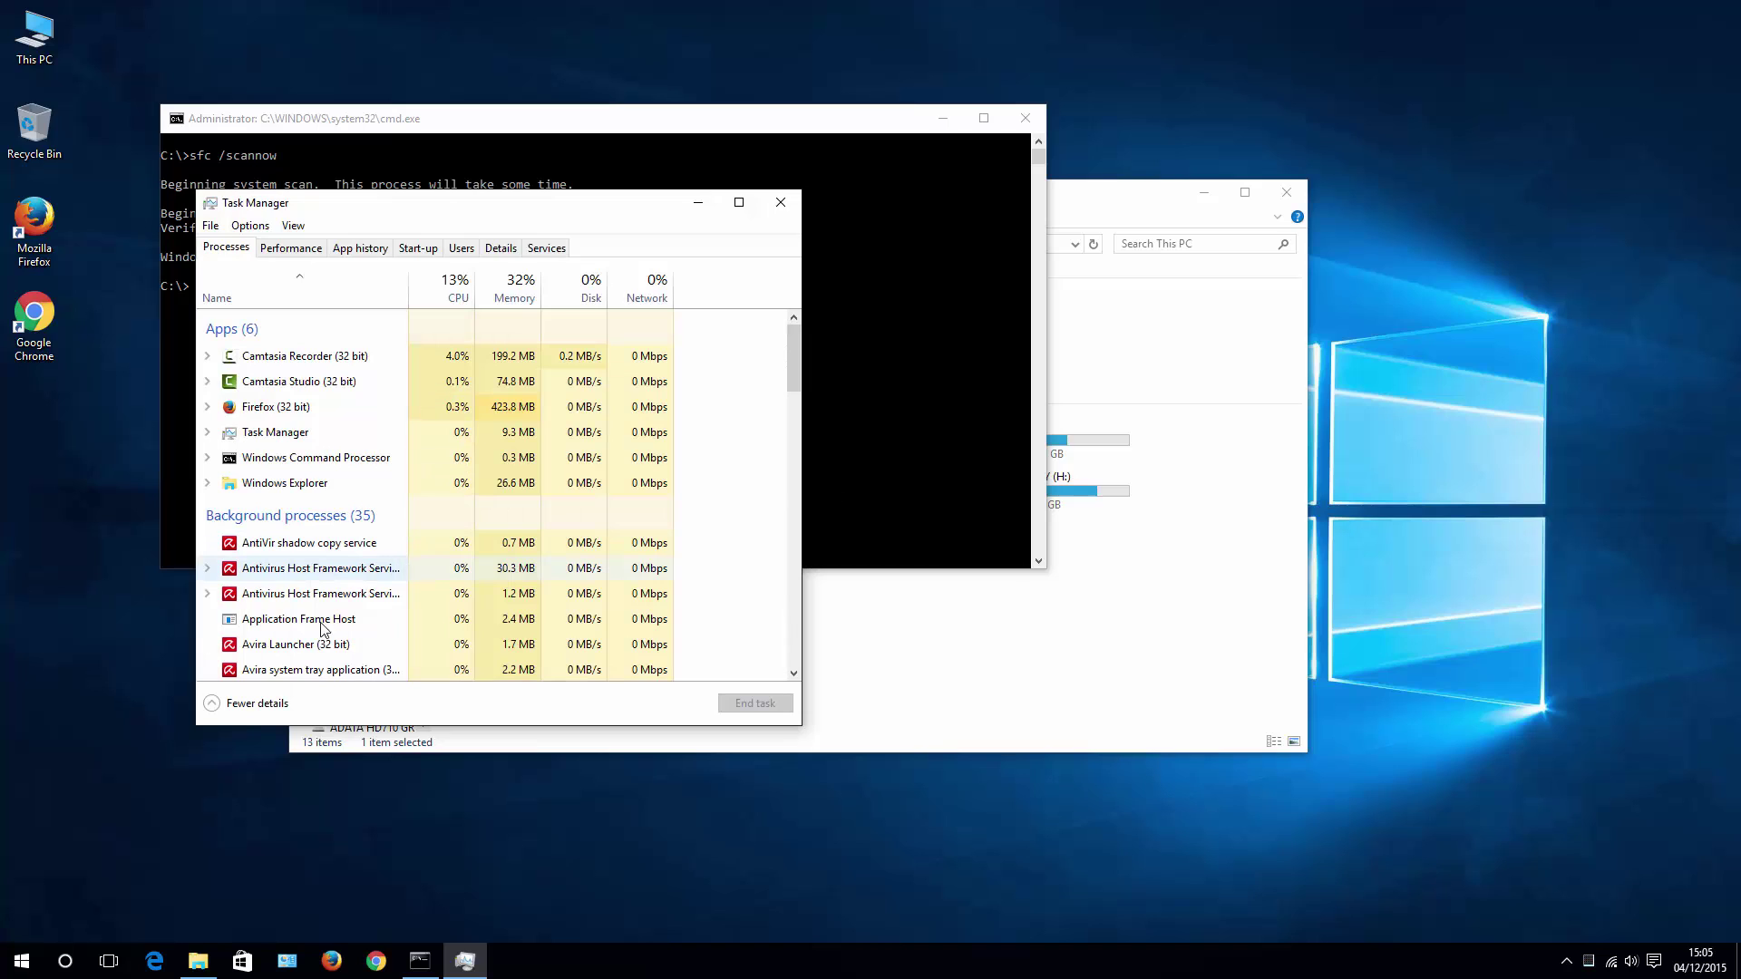
- Restart the Windows Explorer process from Task Manager's detailed list and close the This PC window
{"action": "left_click", "coordinate": [258, 704]}
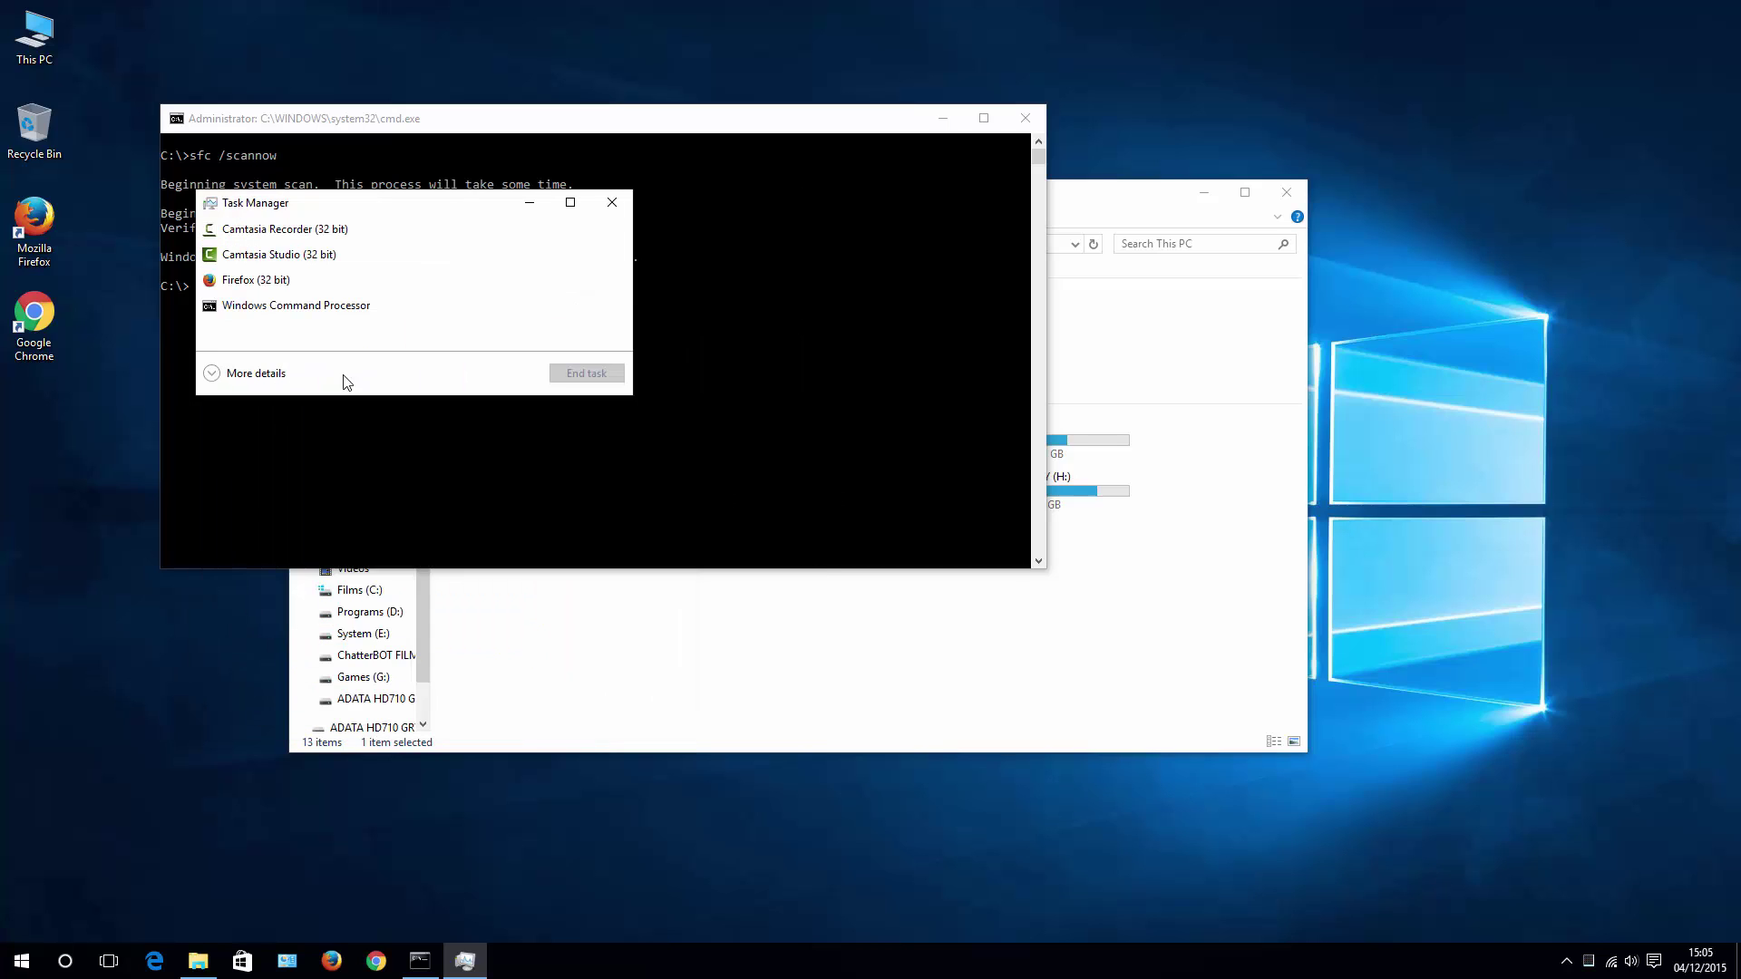
{"action": "left_click", "coordinate": [261, 375]}
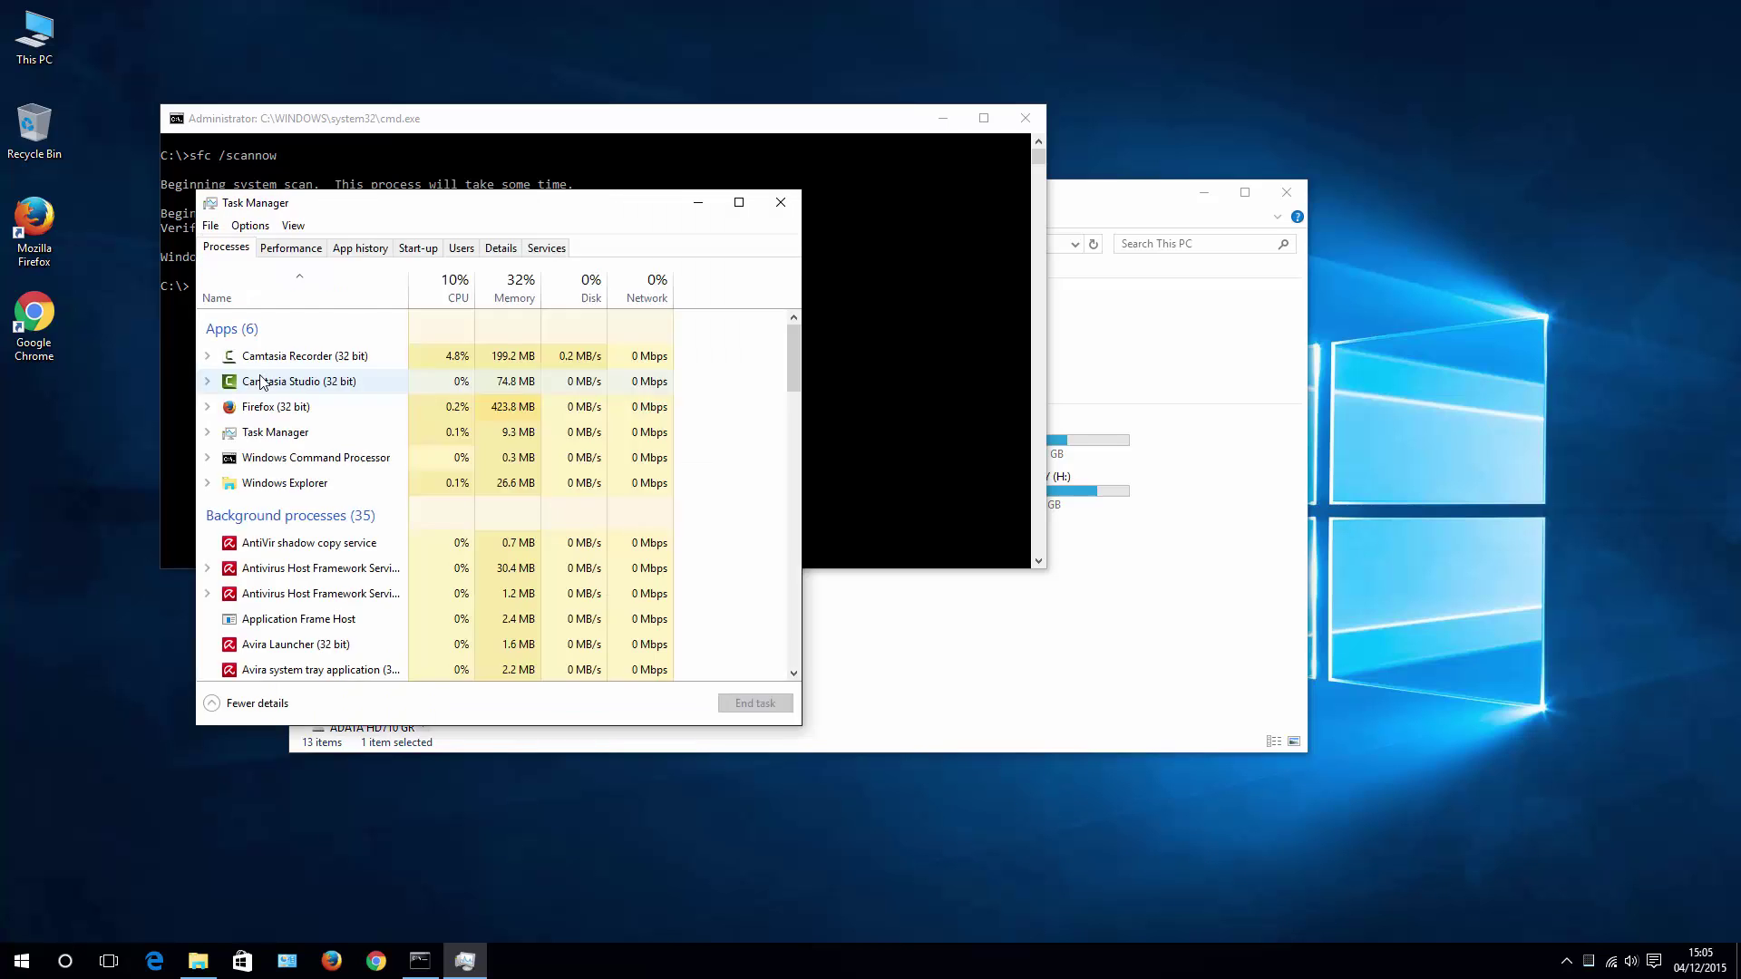
{"action": "left_click", "coordinate": [289, 489]}
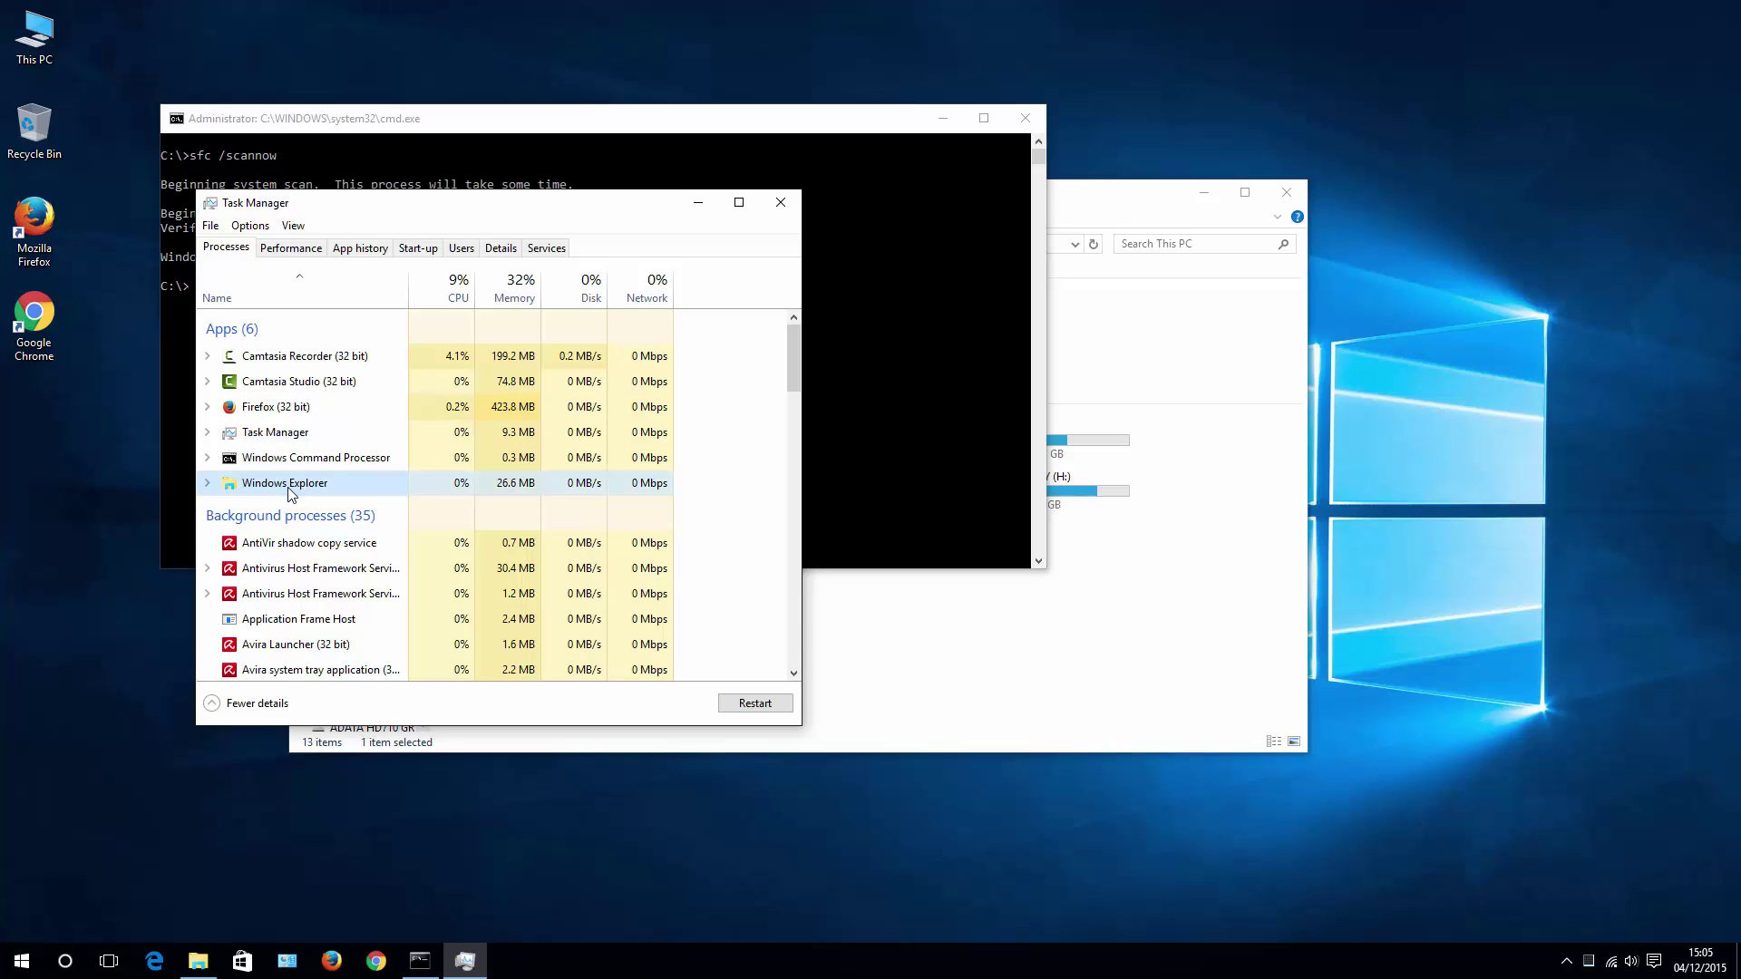
{"action": "right_click", "coordinate": [289, 489]}
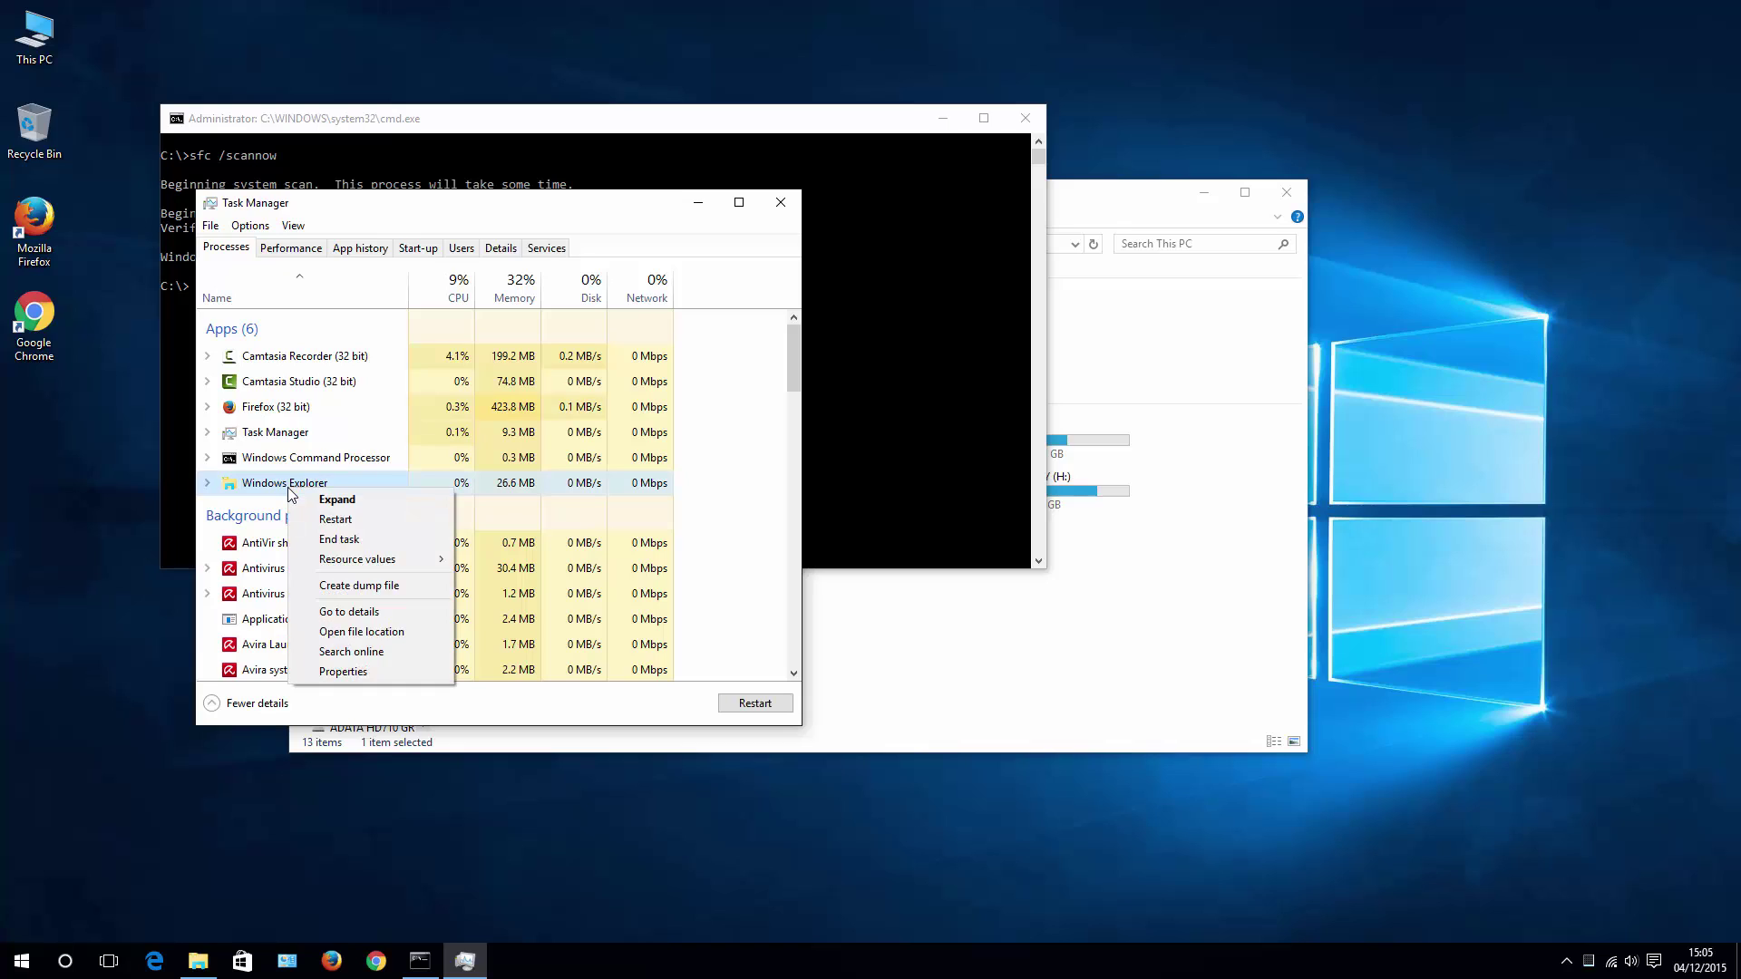
{"action": "left_click", "coordinate": [354, 520]}
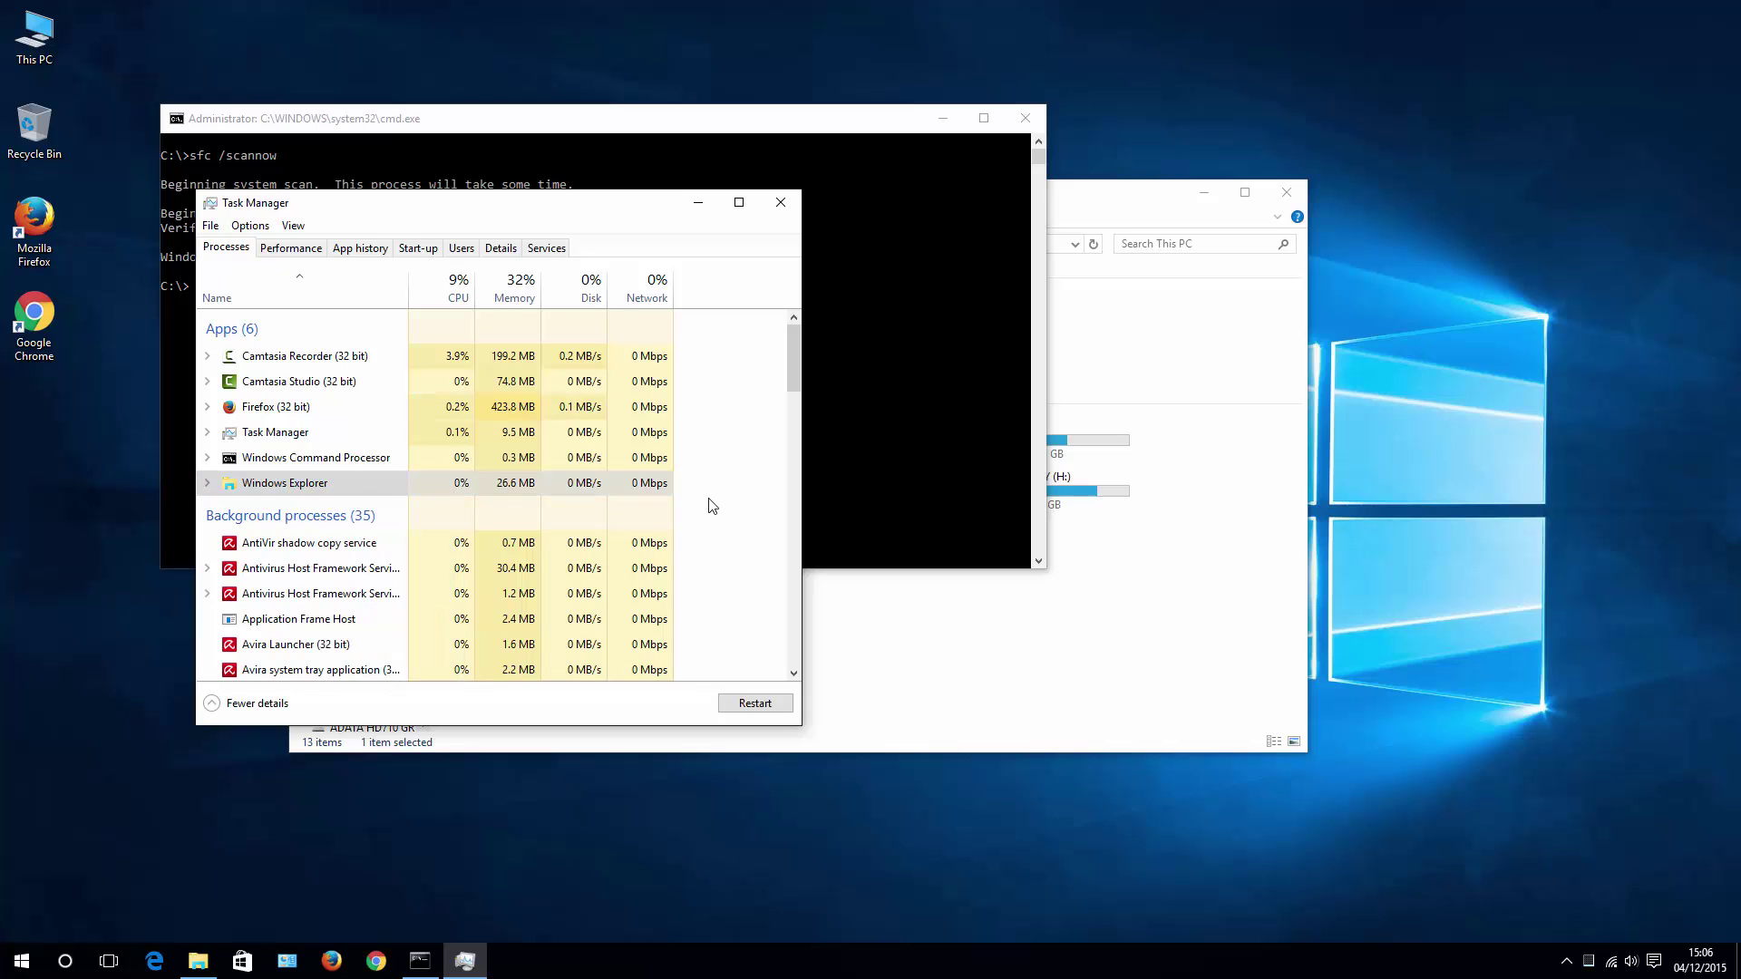
{"action": "left_click", "coordinate": [1287, 192]}
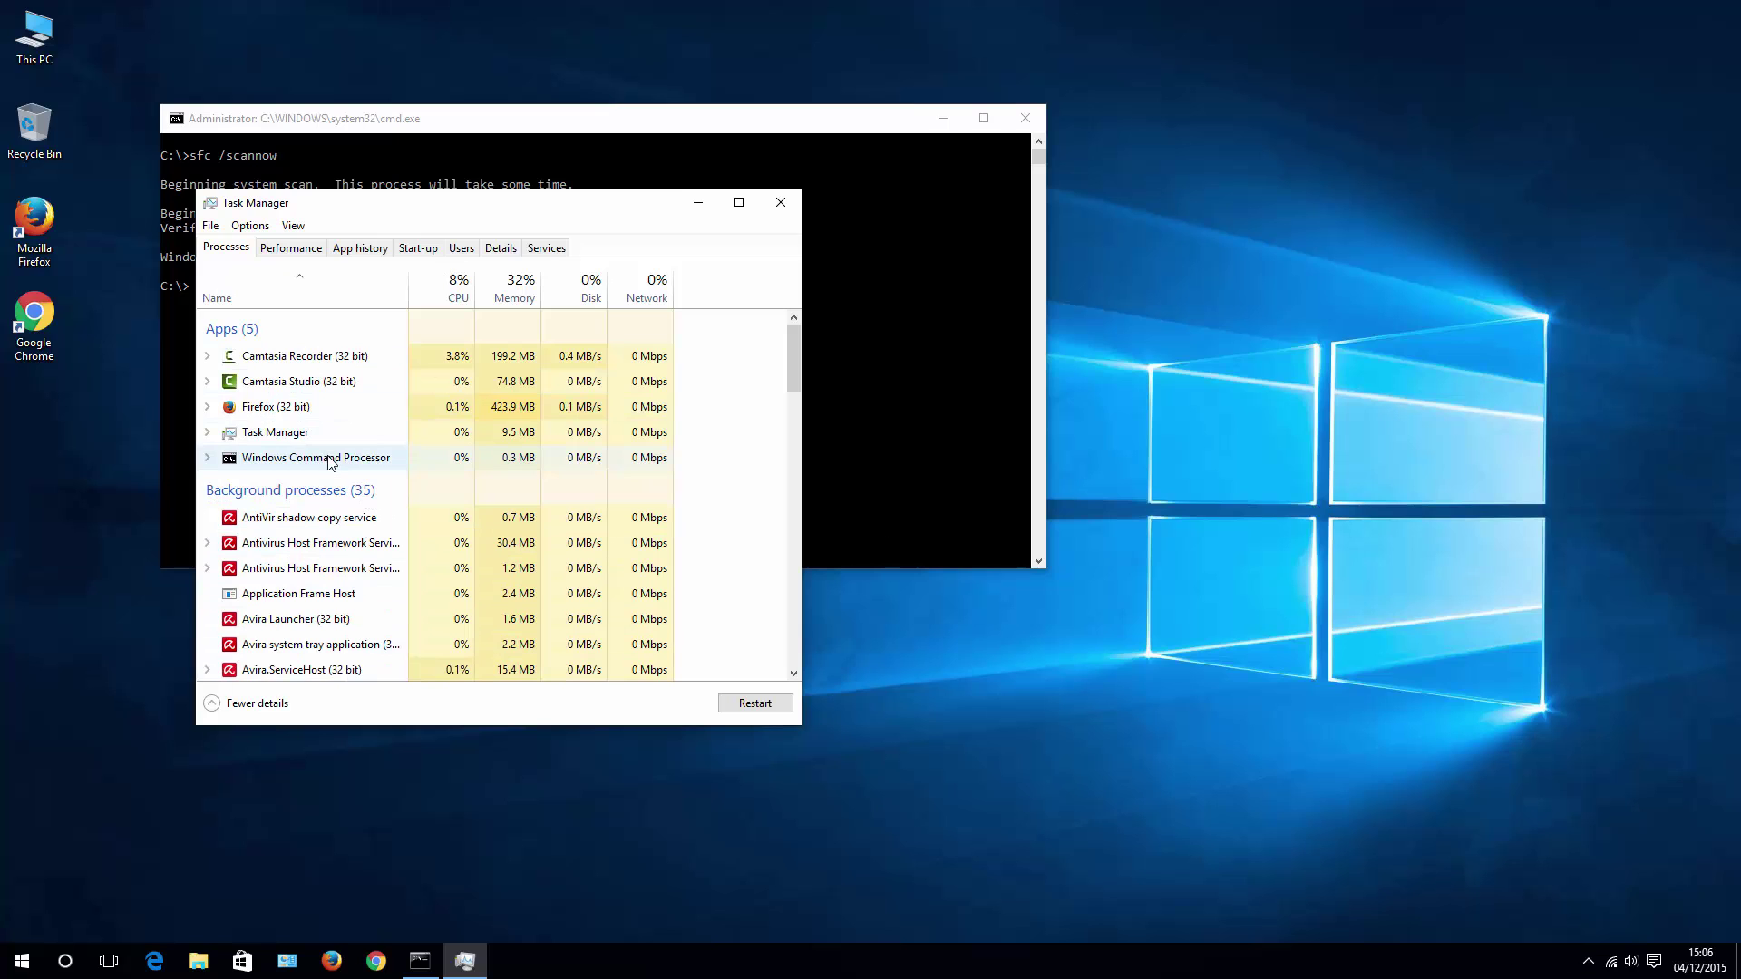
- Reopen This PC in File Explorer and move its window down and right
{"action": "double_click", "coordinate": [57, 43]}
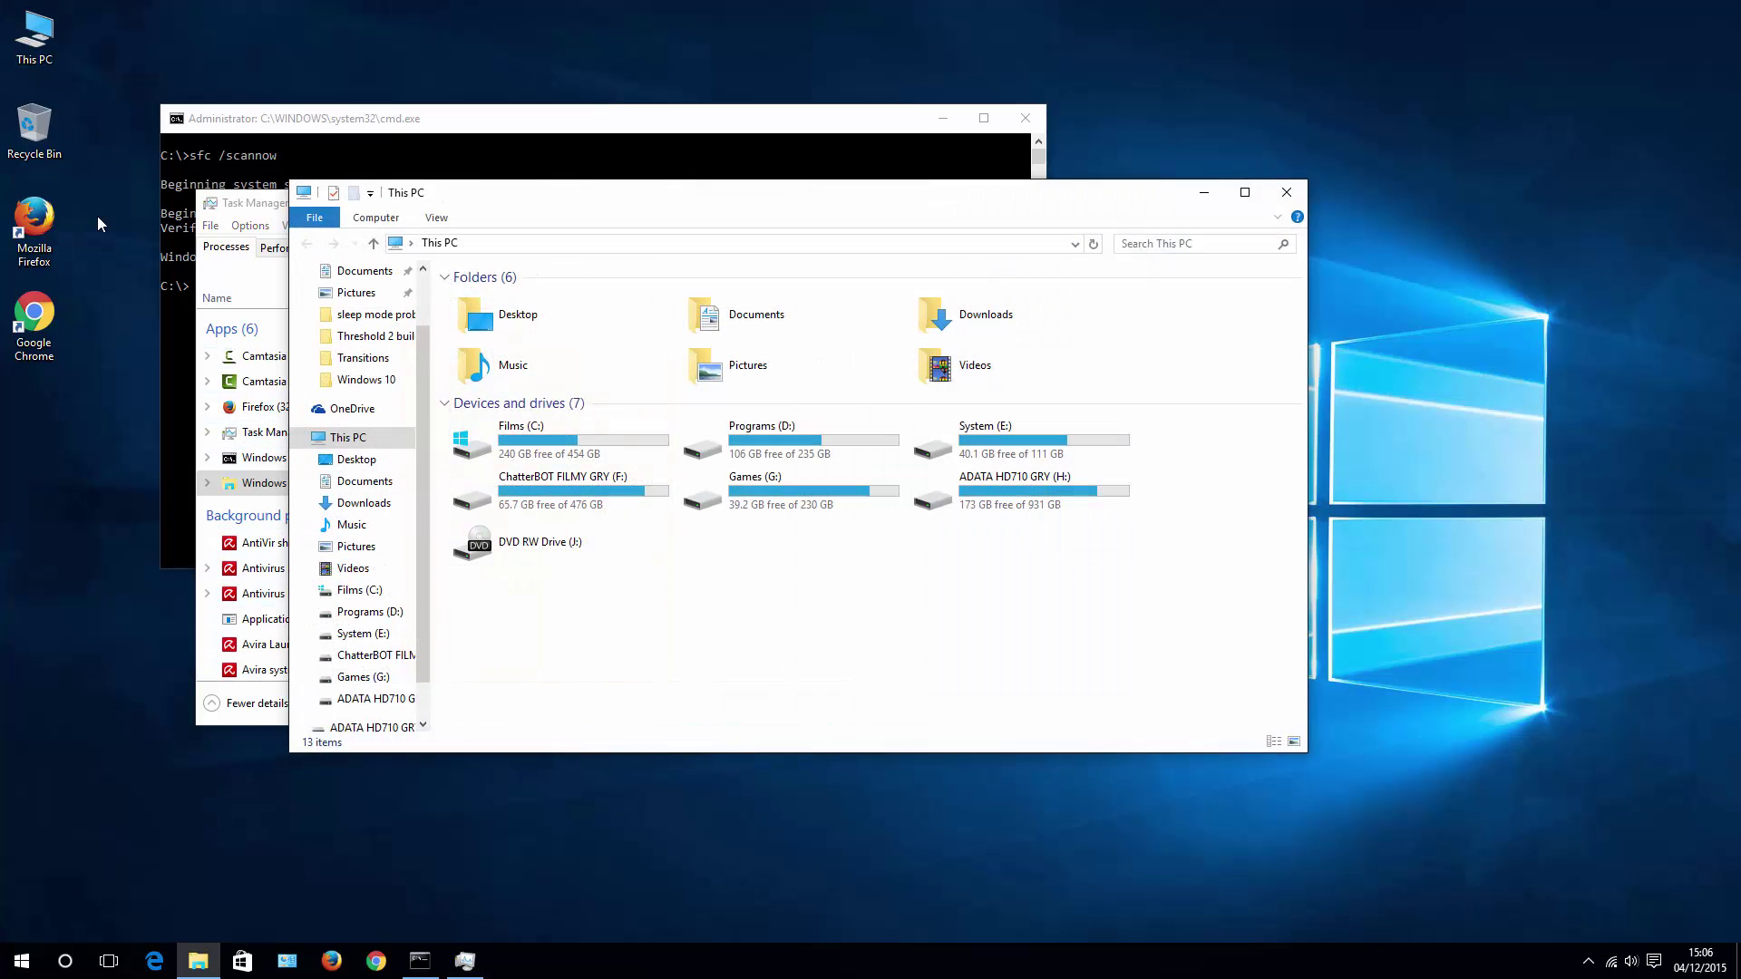
{"action": "left_click_drag", "start_coordinate": [684, 208], "coordinate": [999, 352]}
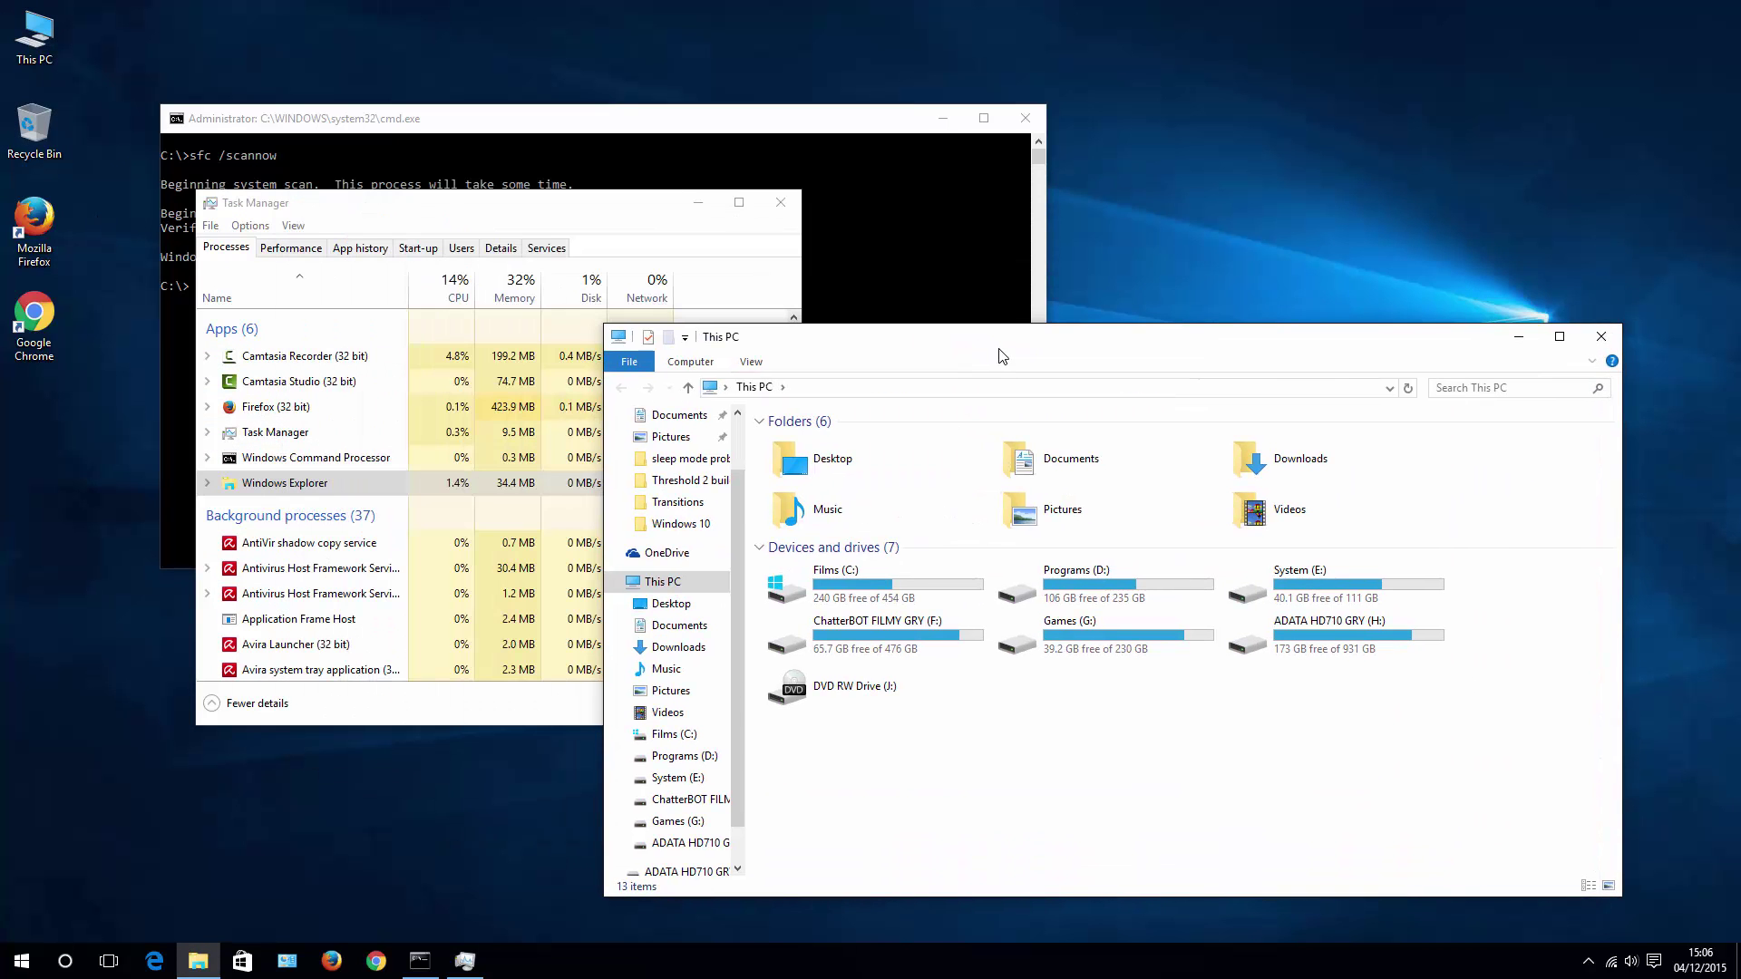
{"action": "left_click", "coordinate": [553, 349]}
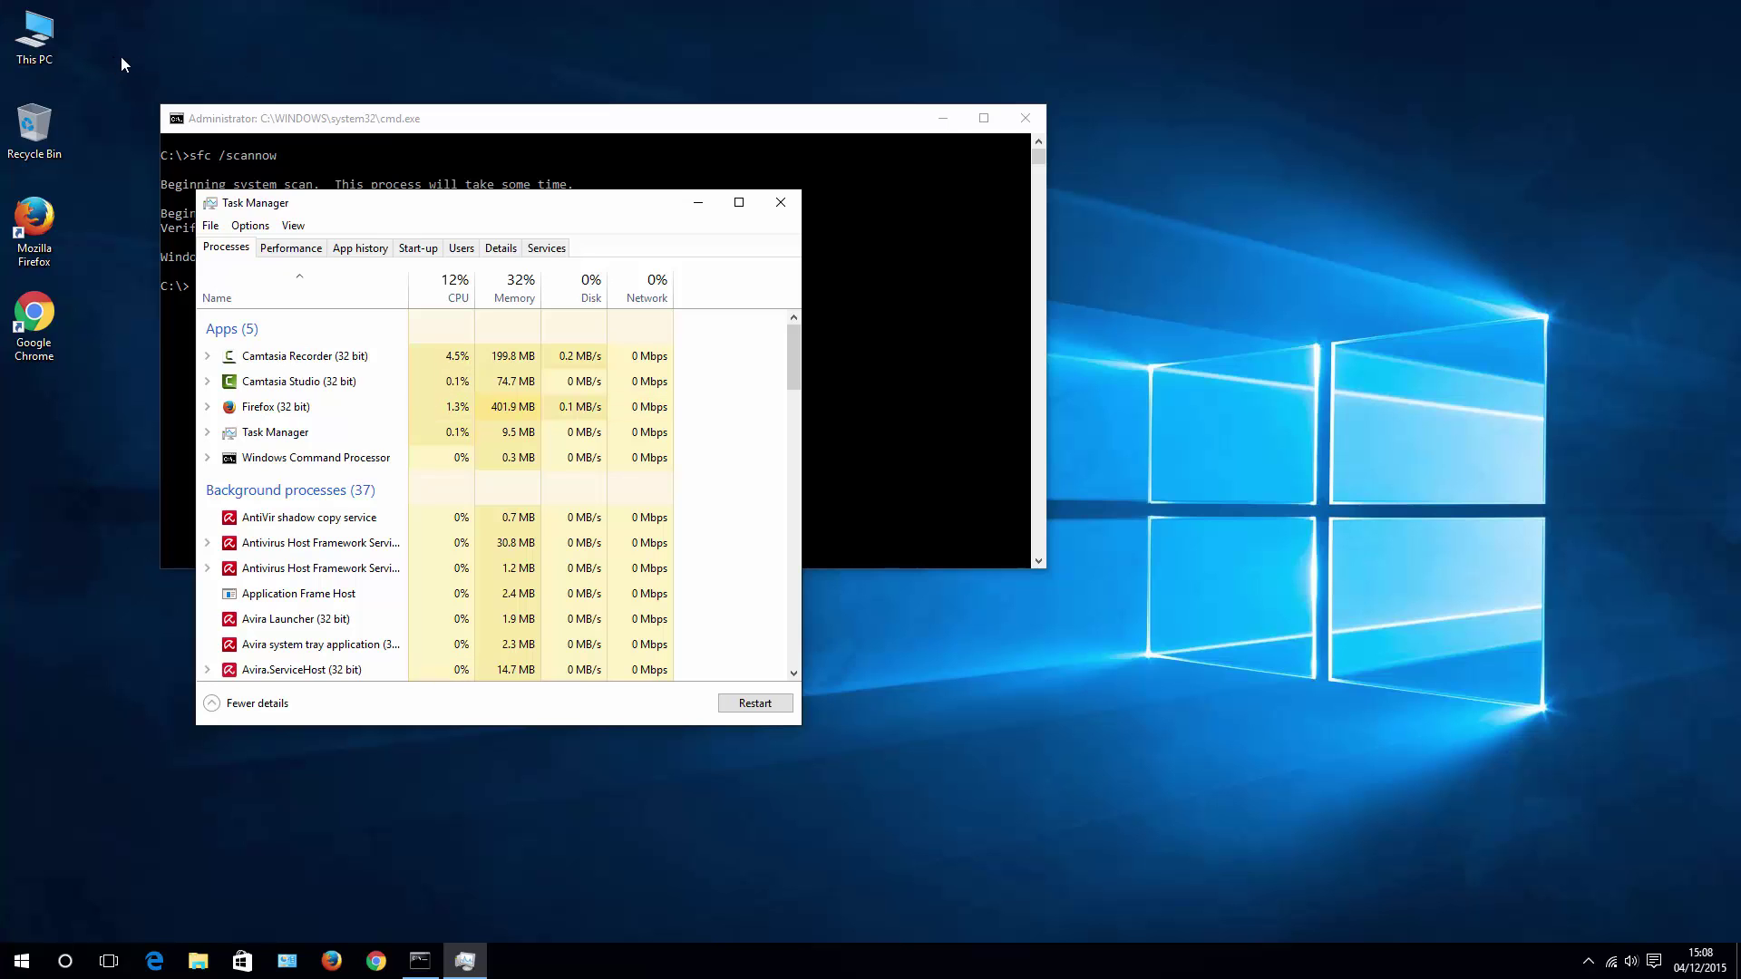
- Open a new File Explorer window with Win+E and restart Windows Explorer from Task Manager
{"action": "key", "text": "super+e"}
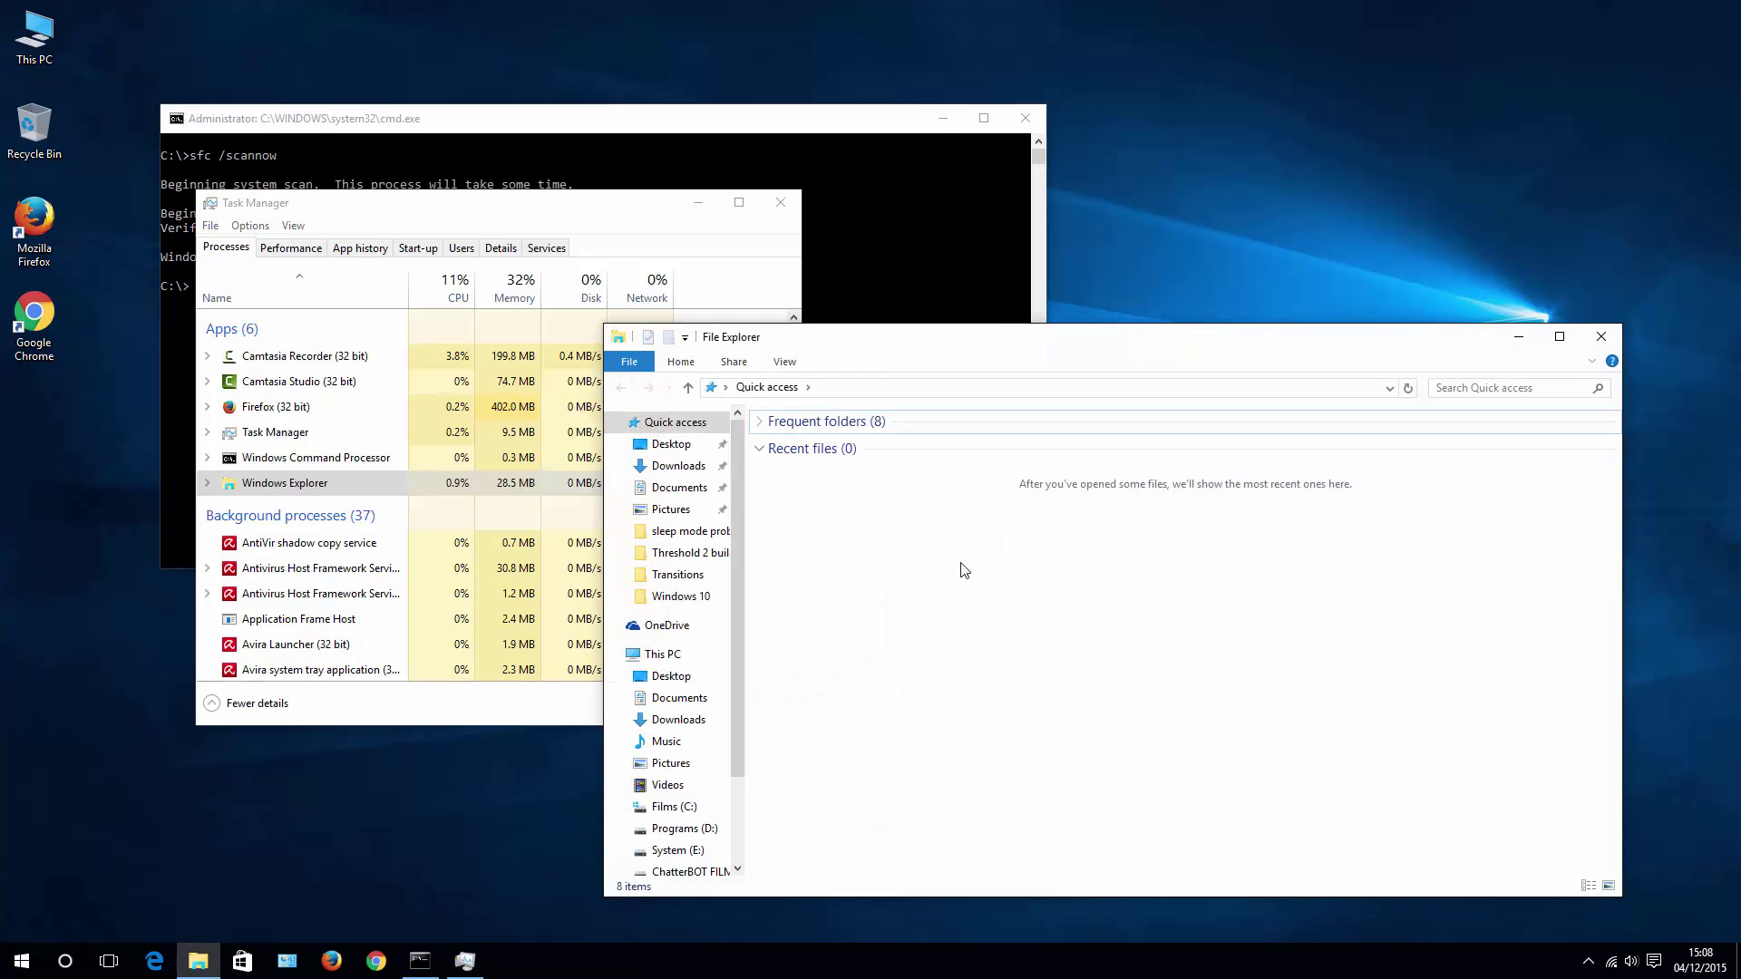
{"action": "left_click", "coordinate": [426, 217]}
{"action": "left_click", "coordinate": [285, 489]}
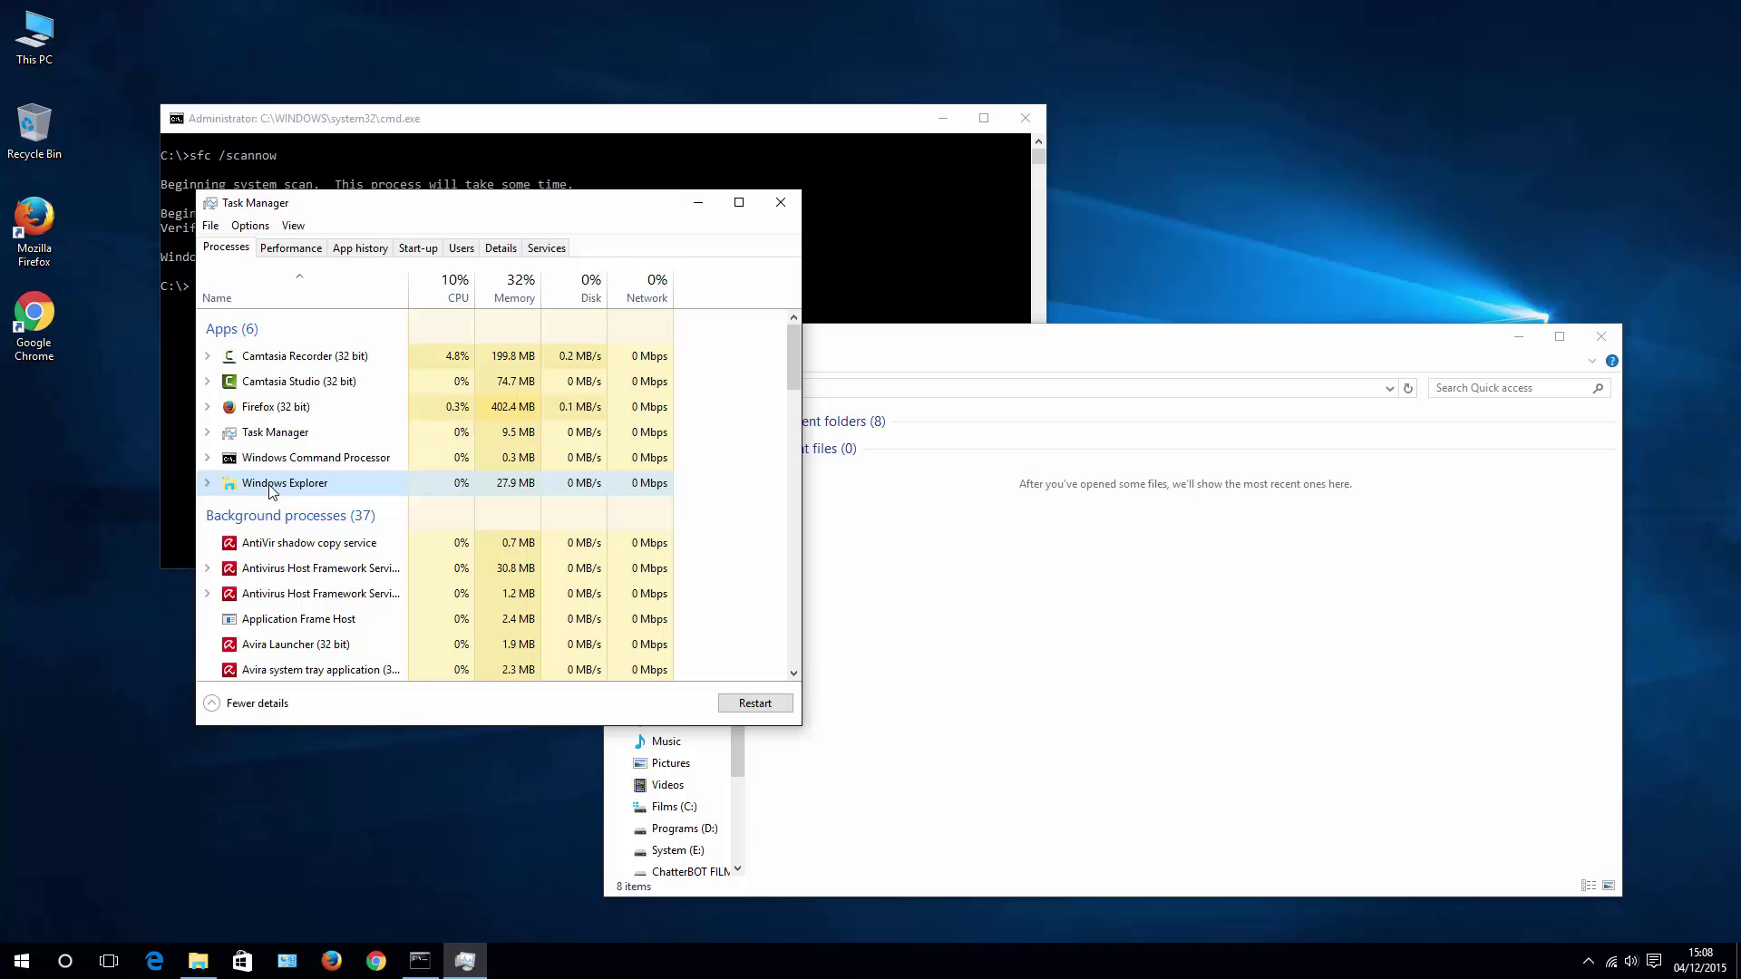
{"action": "right_click", "coordinate": [298, 492]}
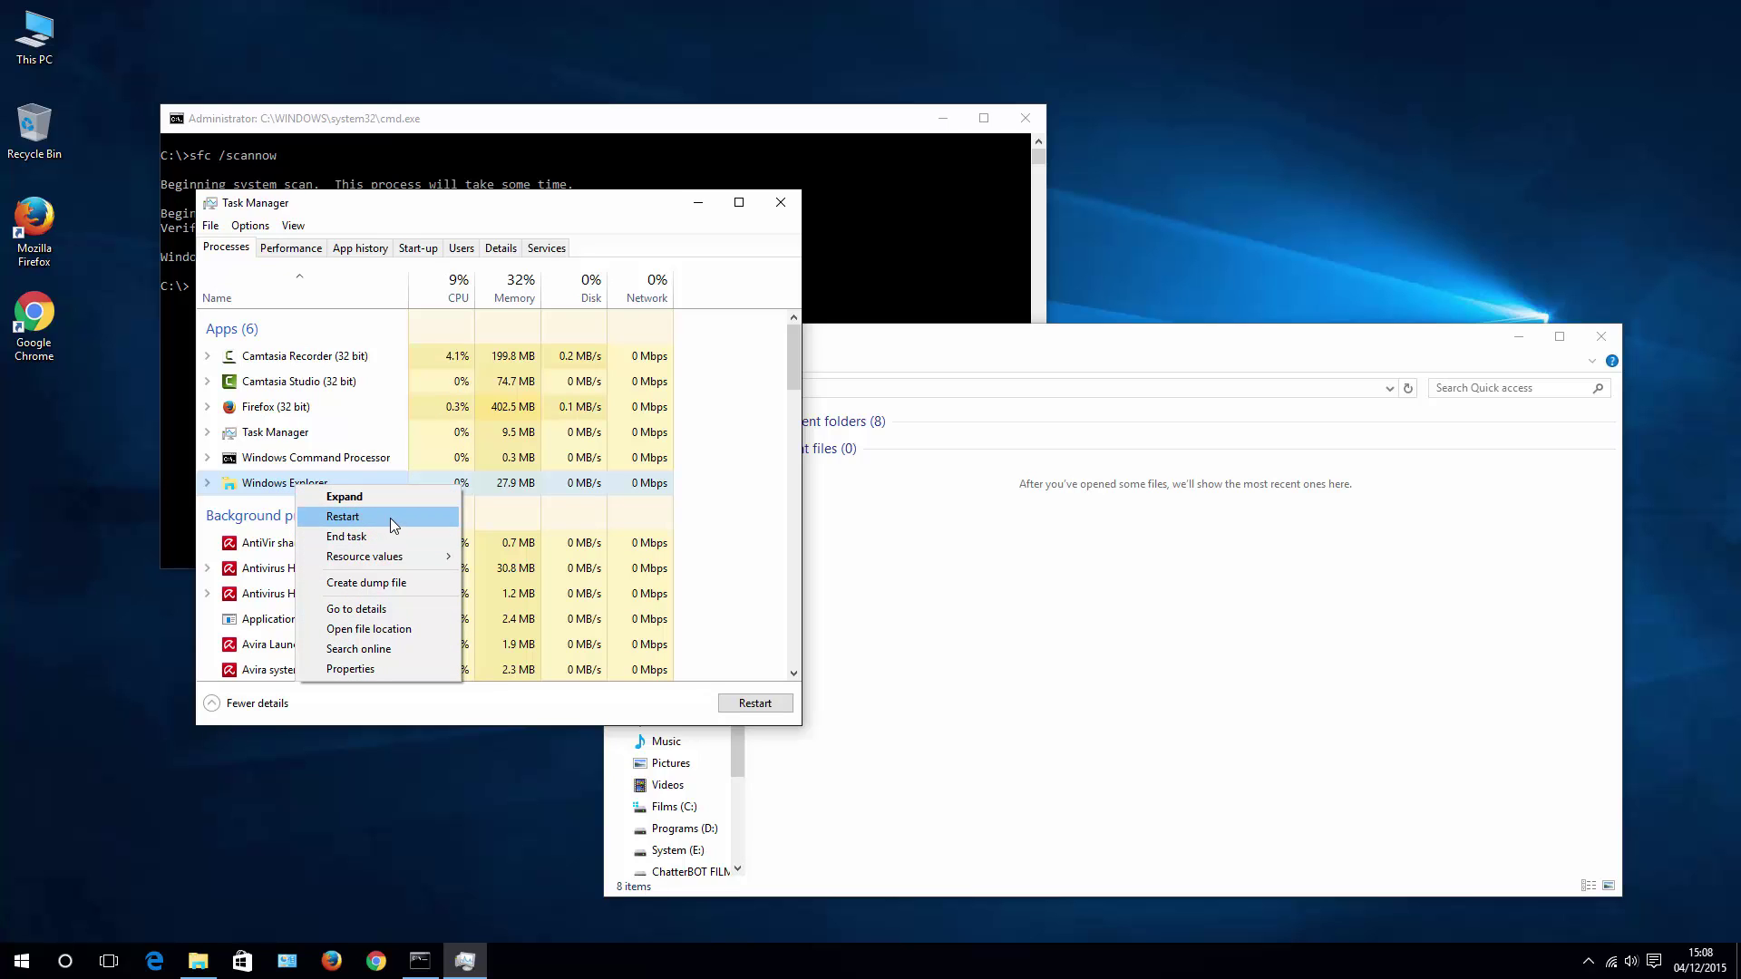
{"action": "left_click", "coordinate": [617, 217]}
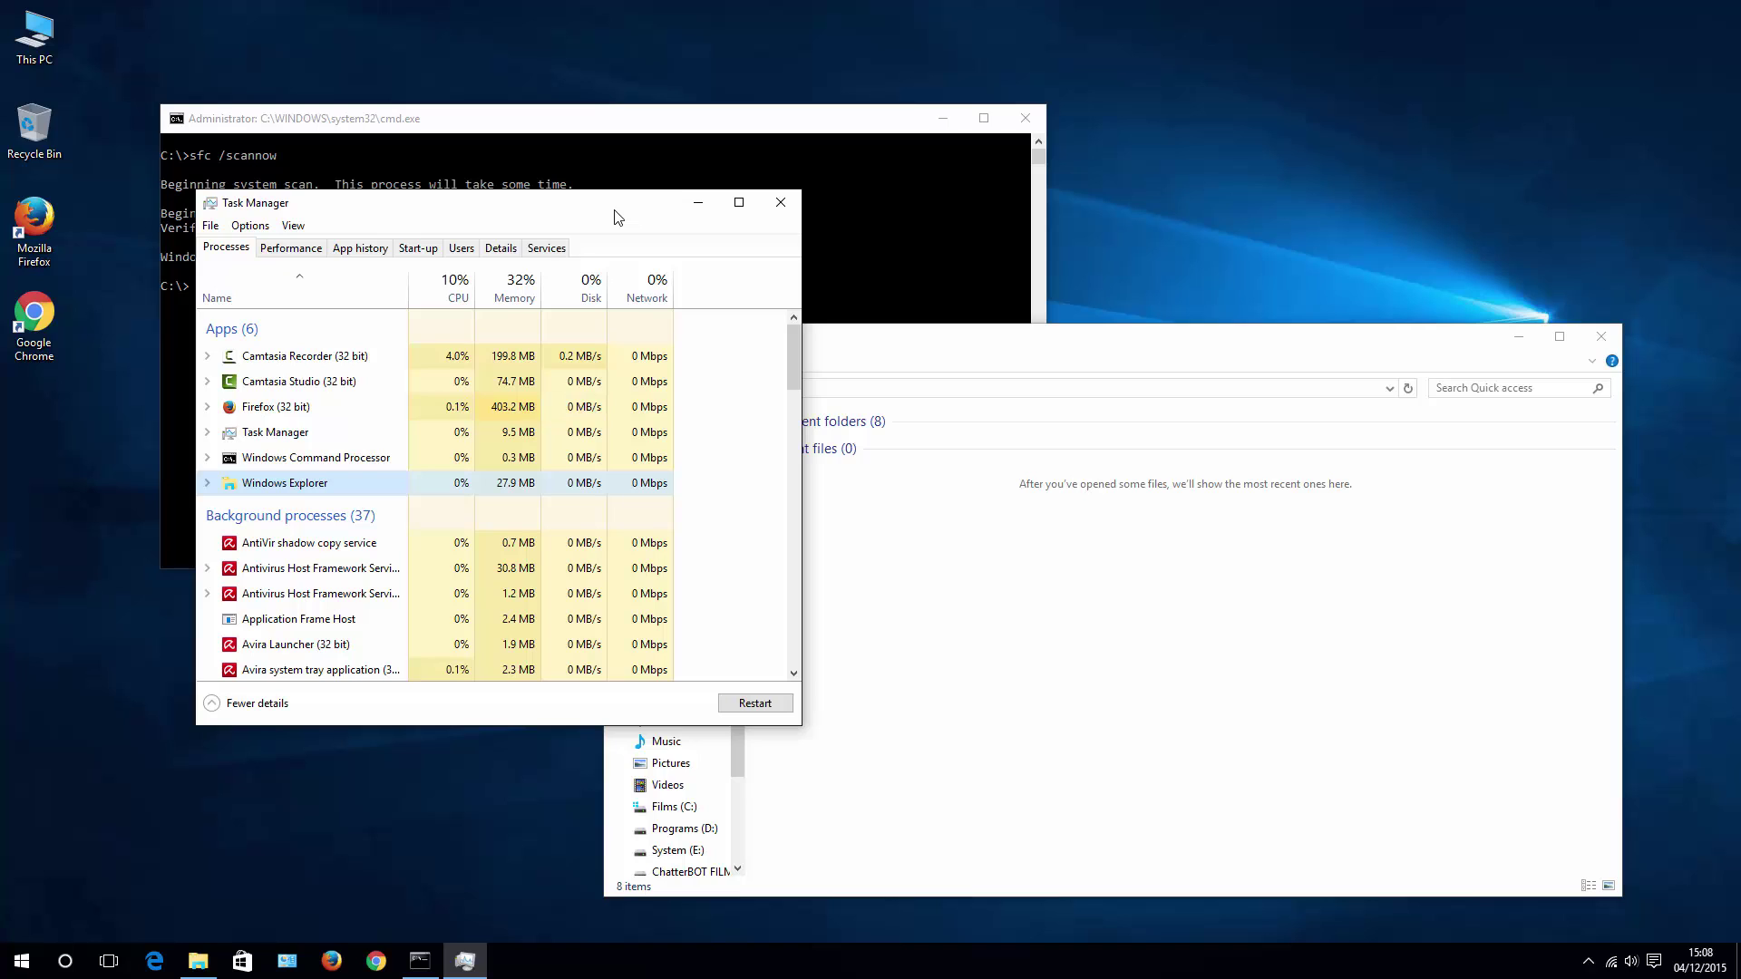
- Close the old sfc scan command window and move File Explorer up and left
{"action": "left_click", "coordinate": [557, 125]}
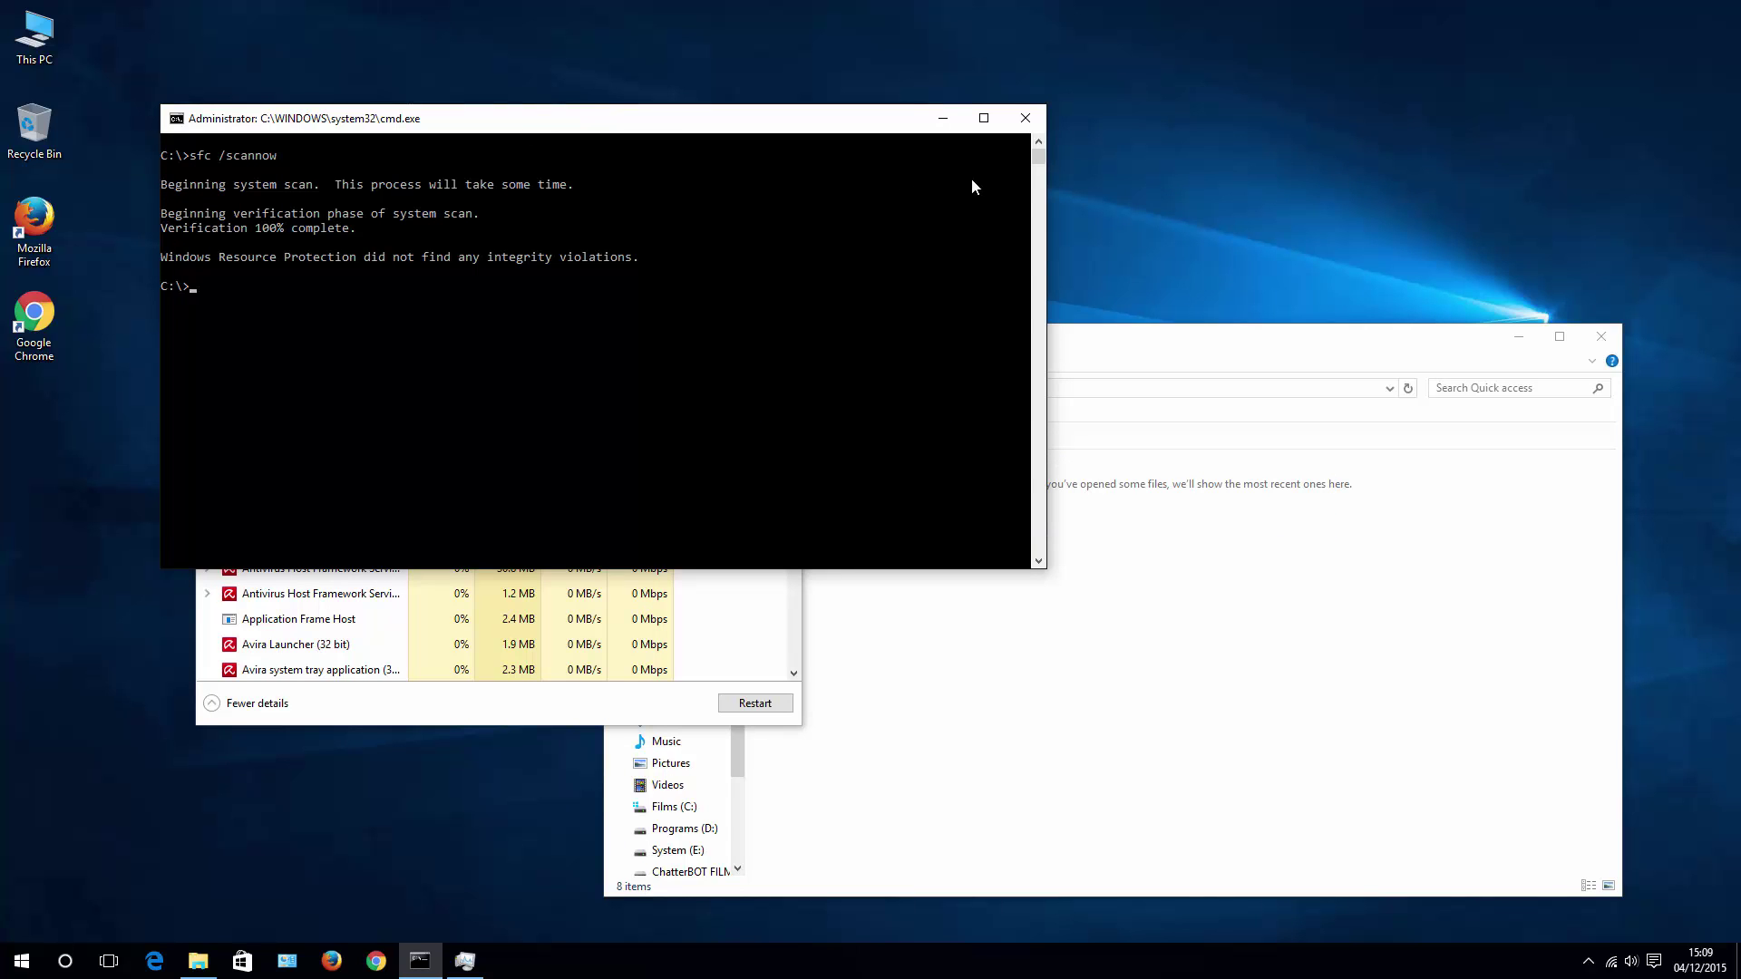
{"action": "left_click", "coordinate": [1025, 117]}
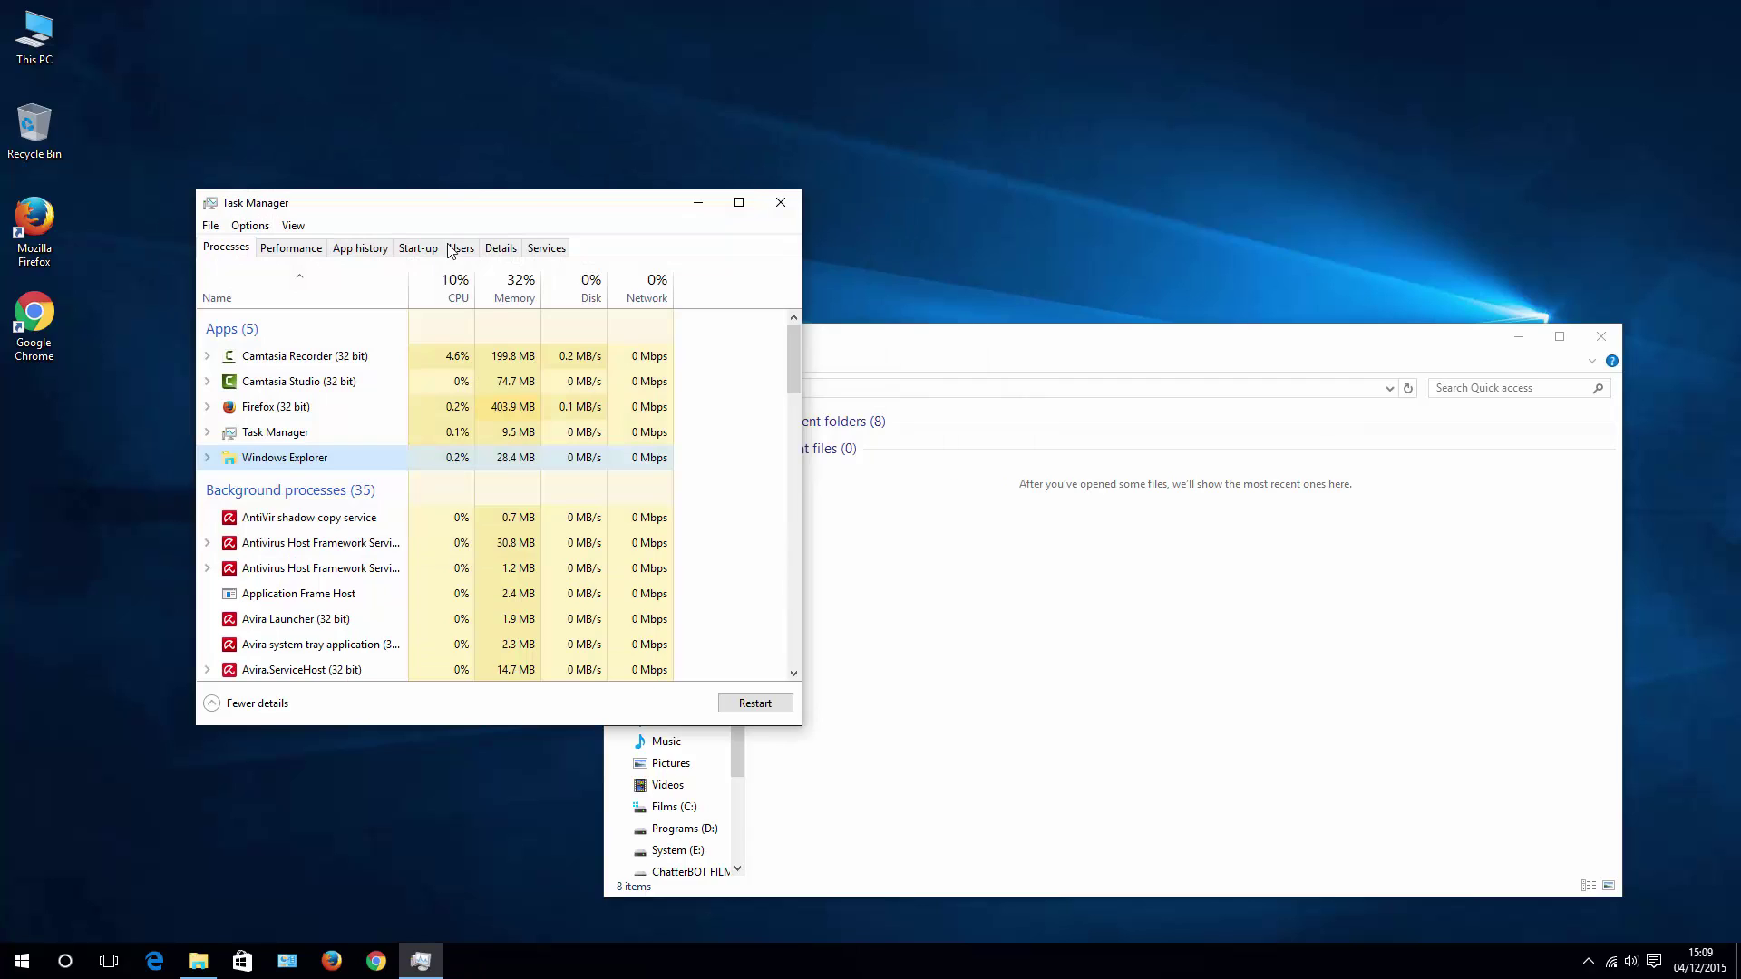
{"action": "left_click", "coordinate": [934, 349]}
{"action": "left_click_drag", "start_coordinate": [819, 342], "coordinate": [686, 301]}
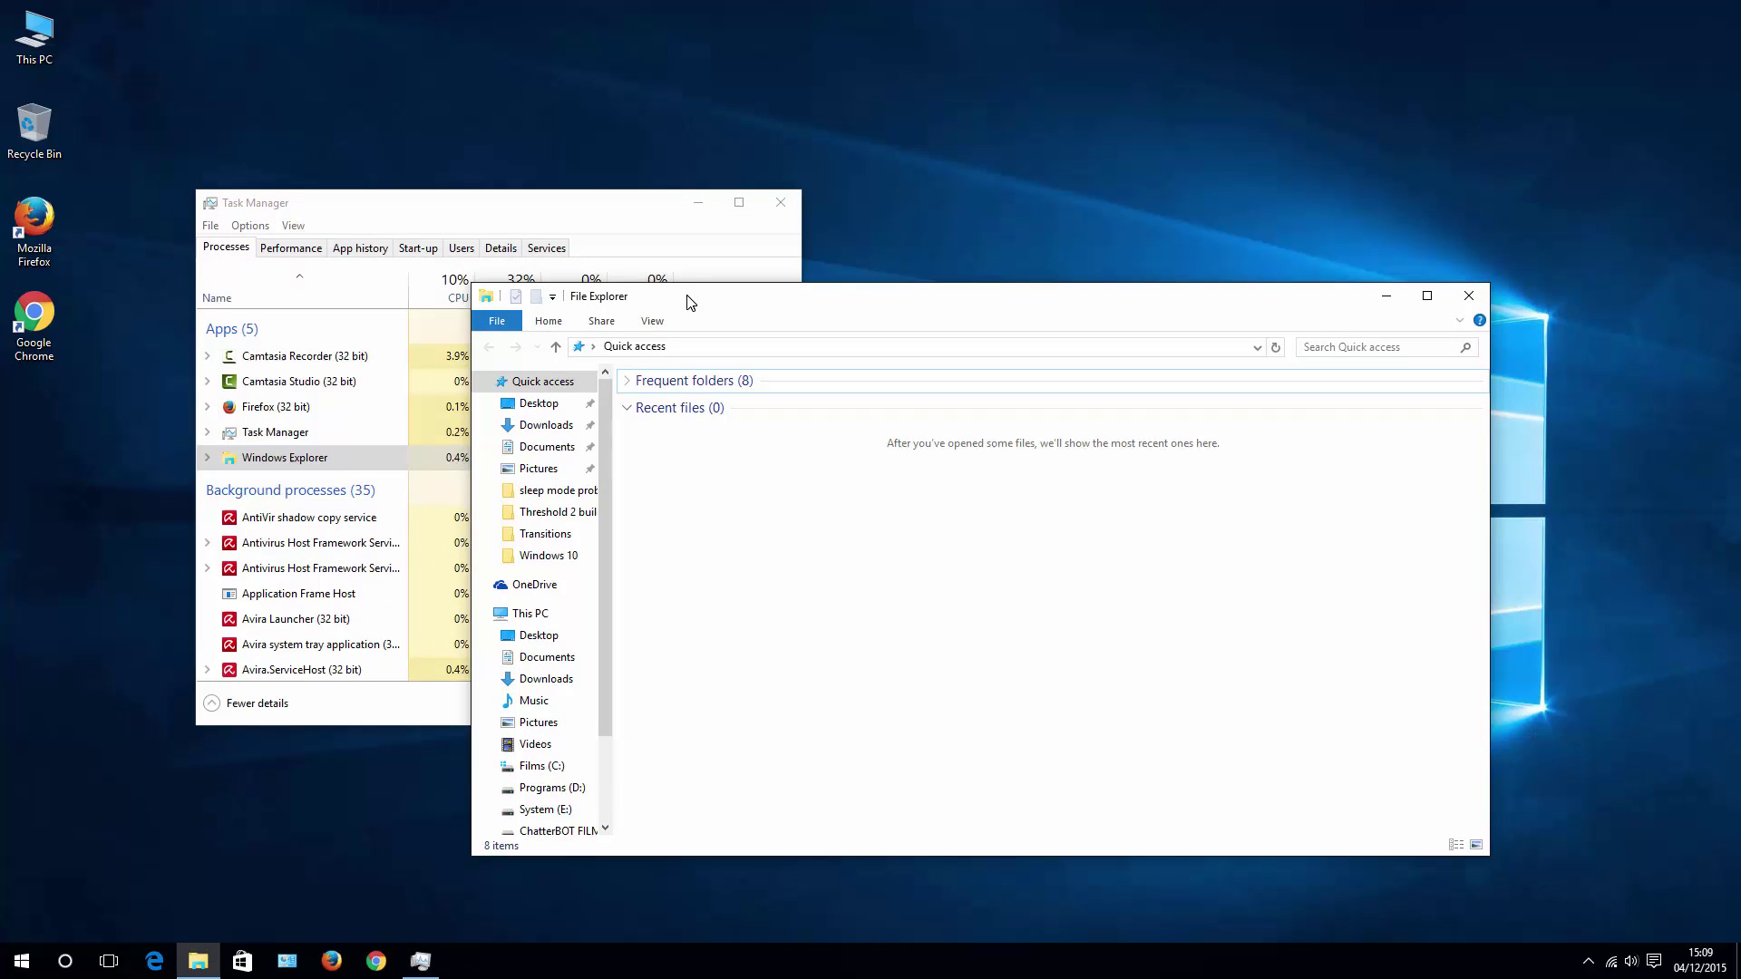
- Open an administrator command prompt at C:\ from the Films (C:) drive's File menu
{"action": "left_click", "coordinate": [531, 766]}
{"action": "left_click", "coordinate": [502, 322]}
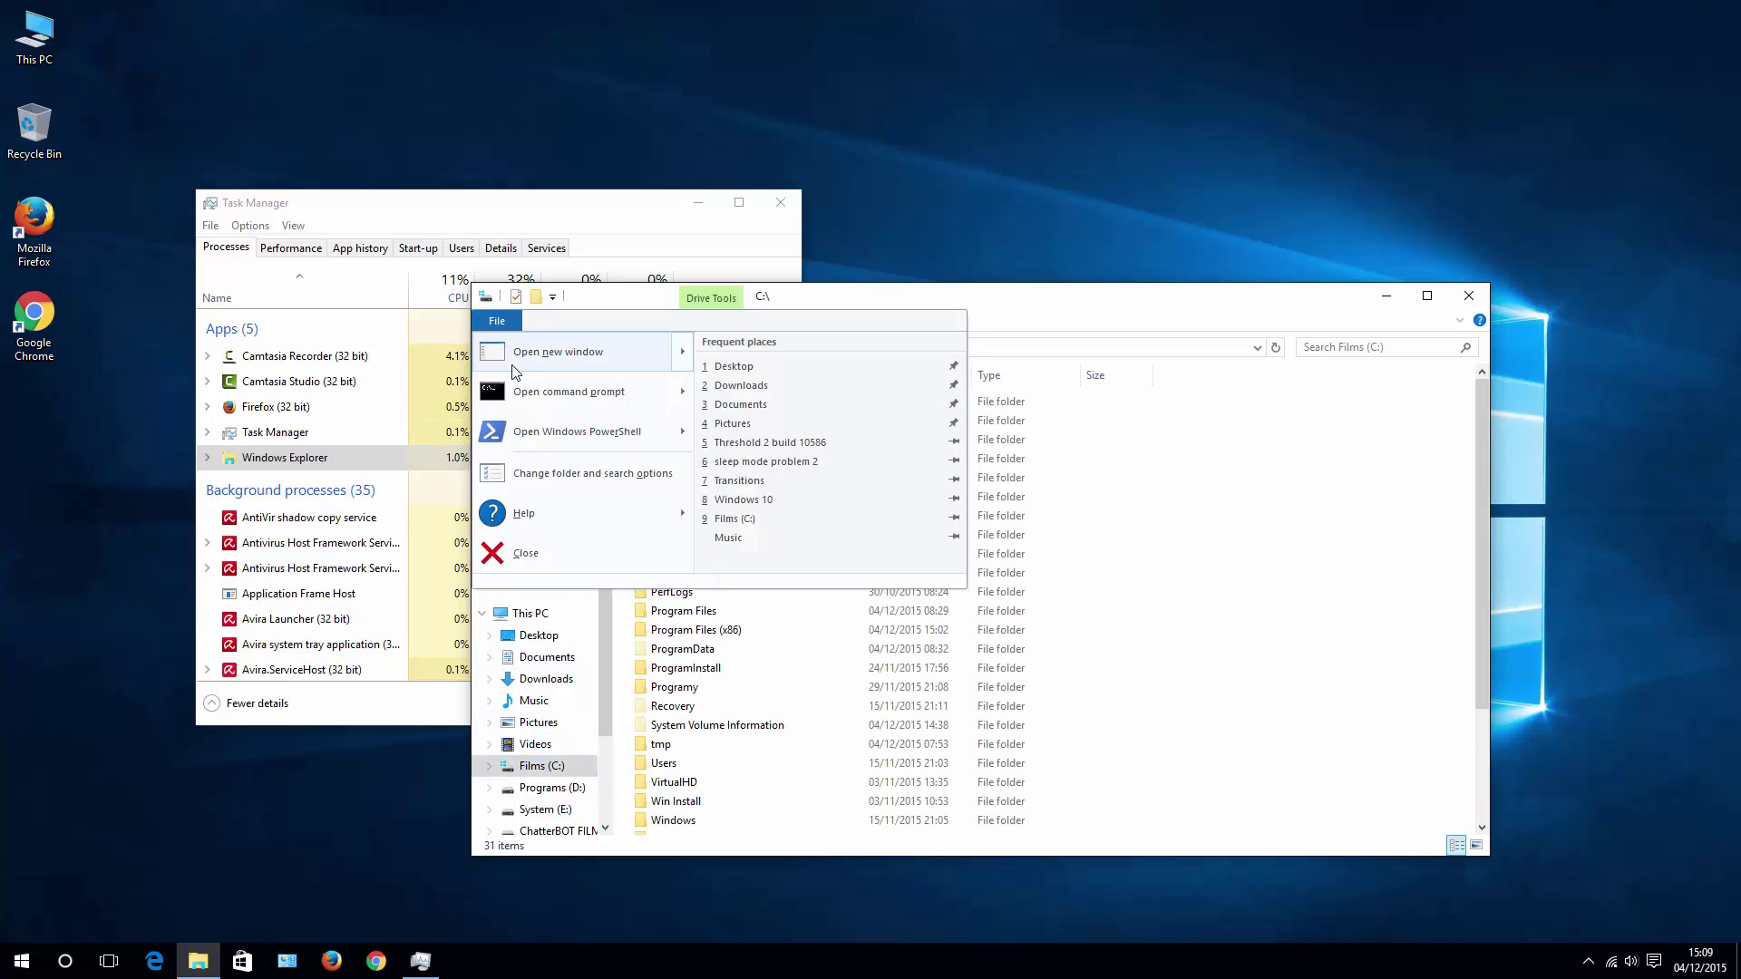
{"action": "mouse_move", "coordinate": [581, 398]}
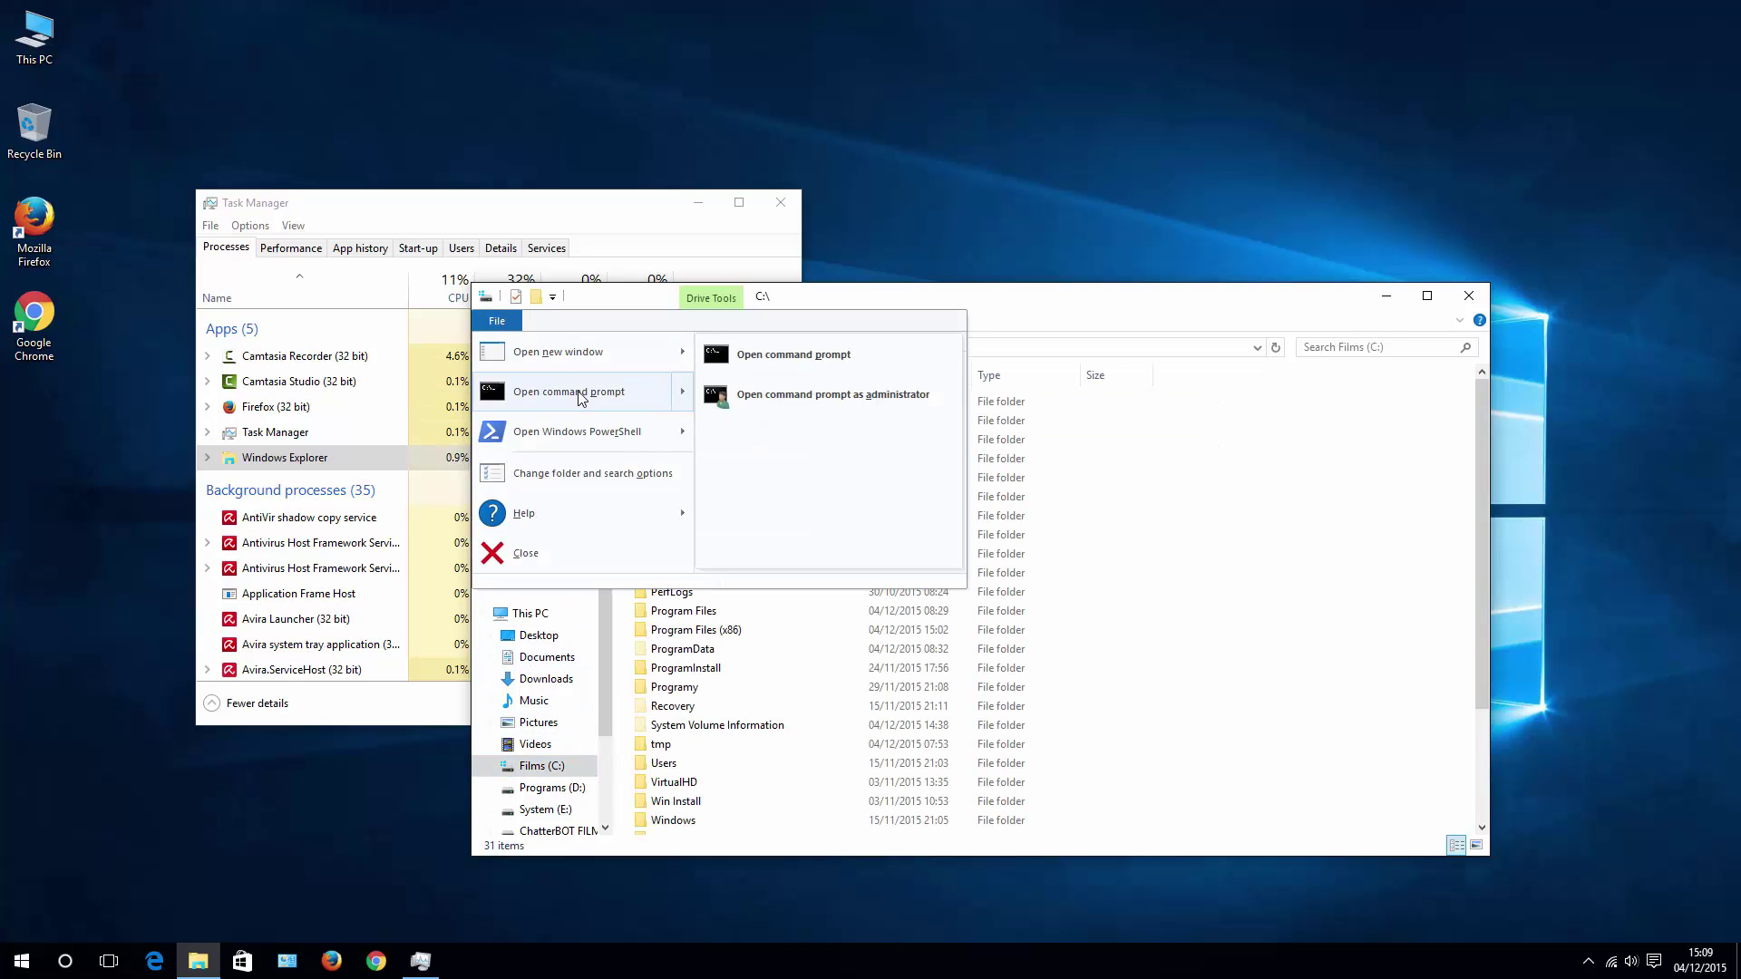
{"action": "left_click", "coordinate": [832, 394]}
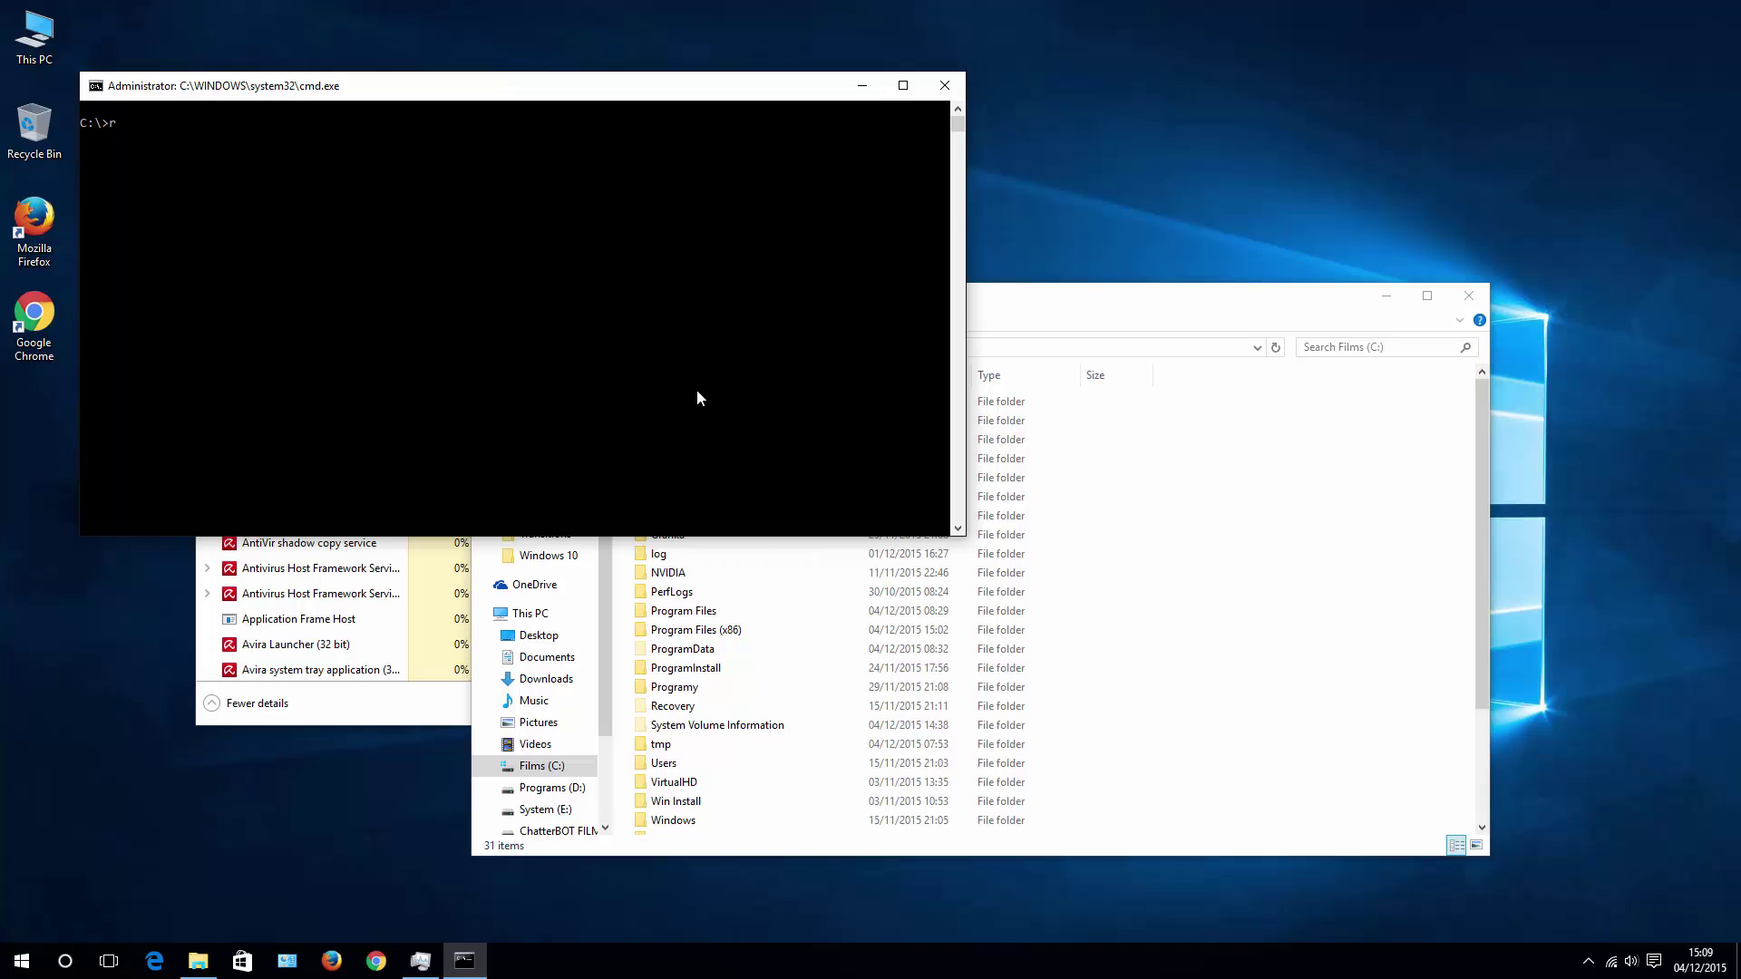
- Launch System Restore with rstrui and choose a different restore point to list available points
{"action": "type", "text": "rstrui"}
{"action": "key", "text": "Return"}
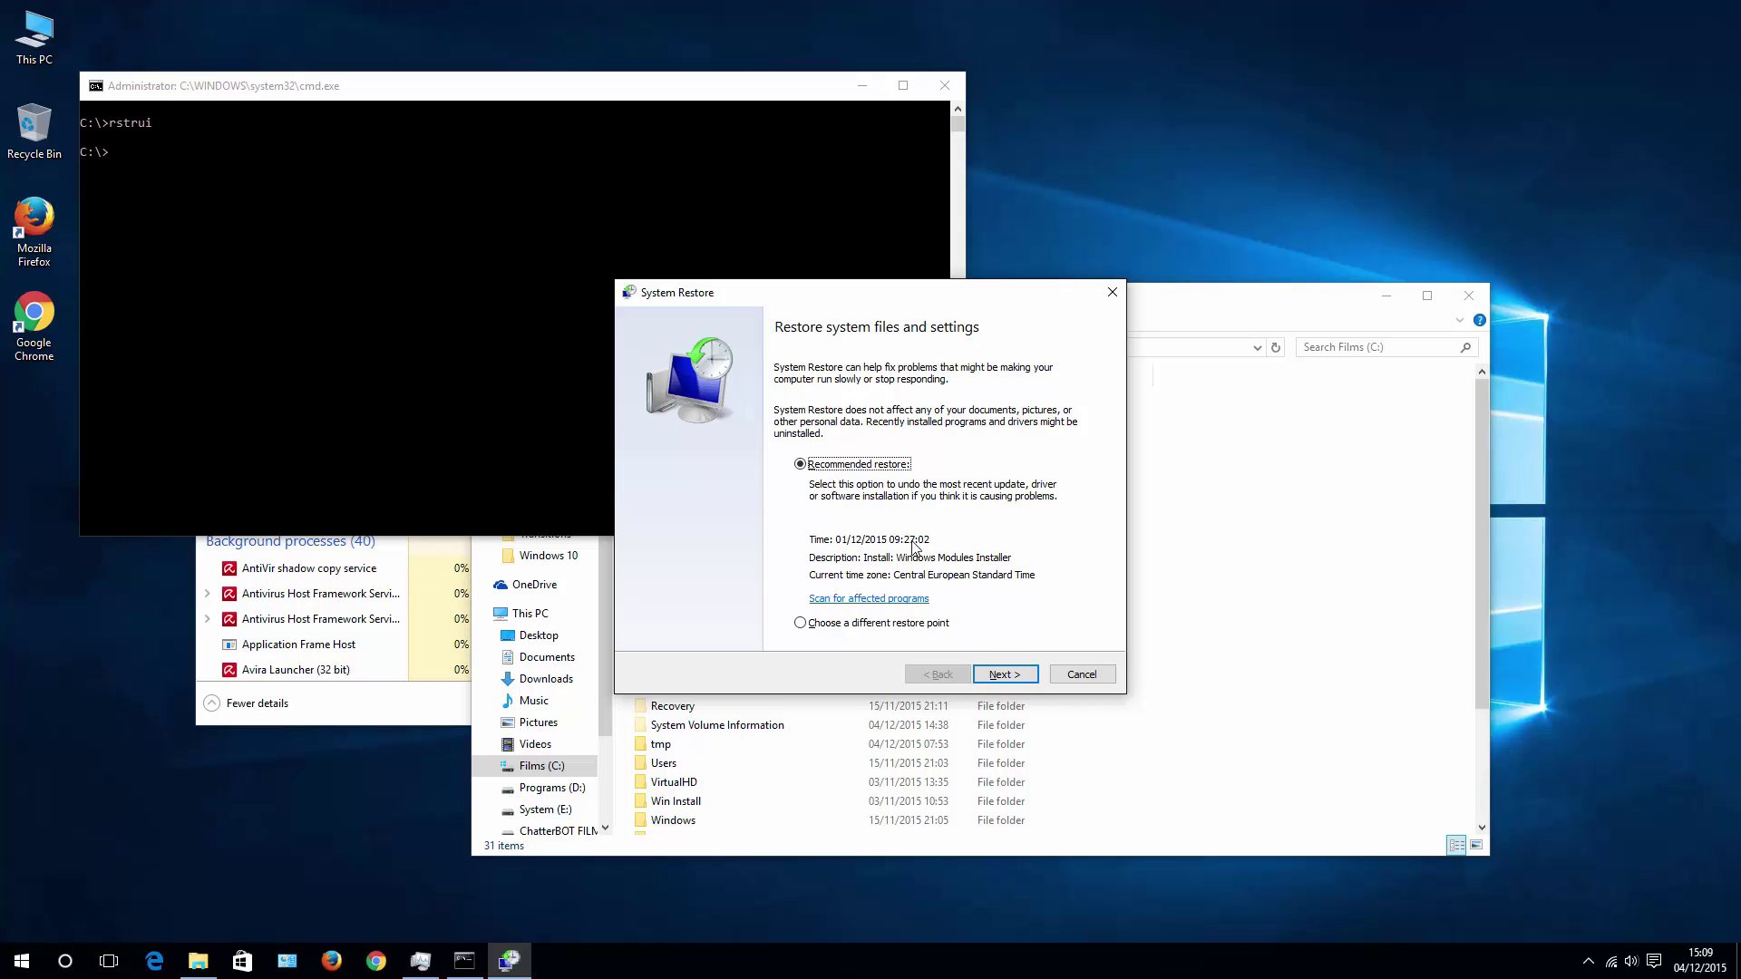
{"action": "left_click", "coordinate": [840, 624]}
{"action": "left_click", "coordinate": [1001, 674]}
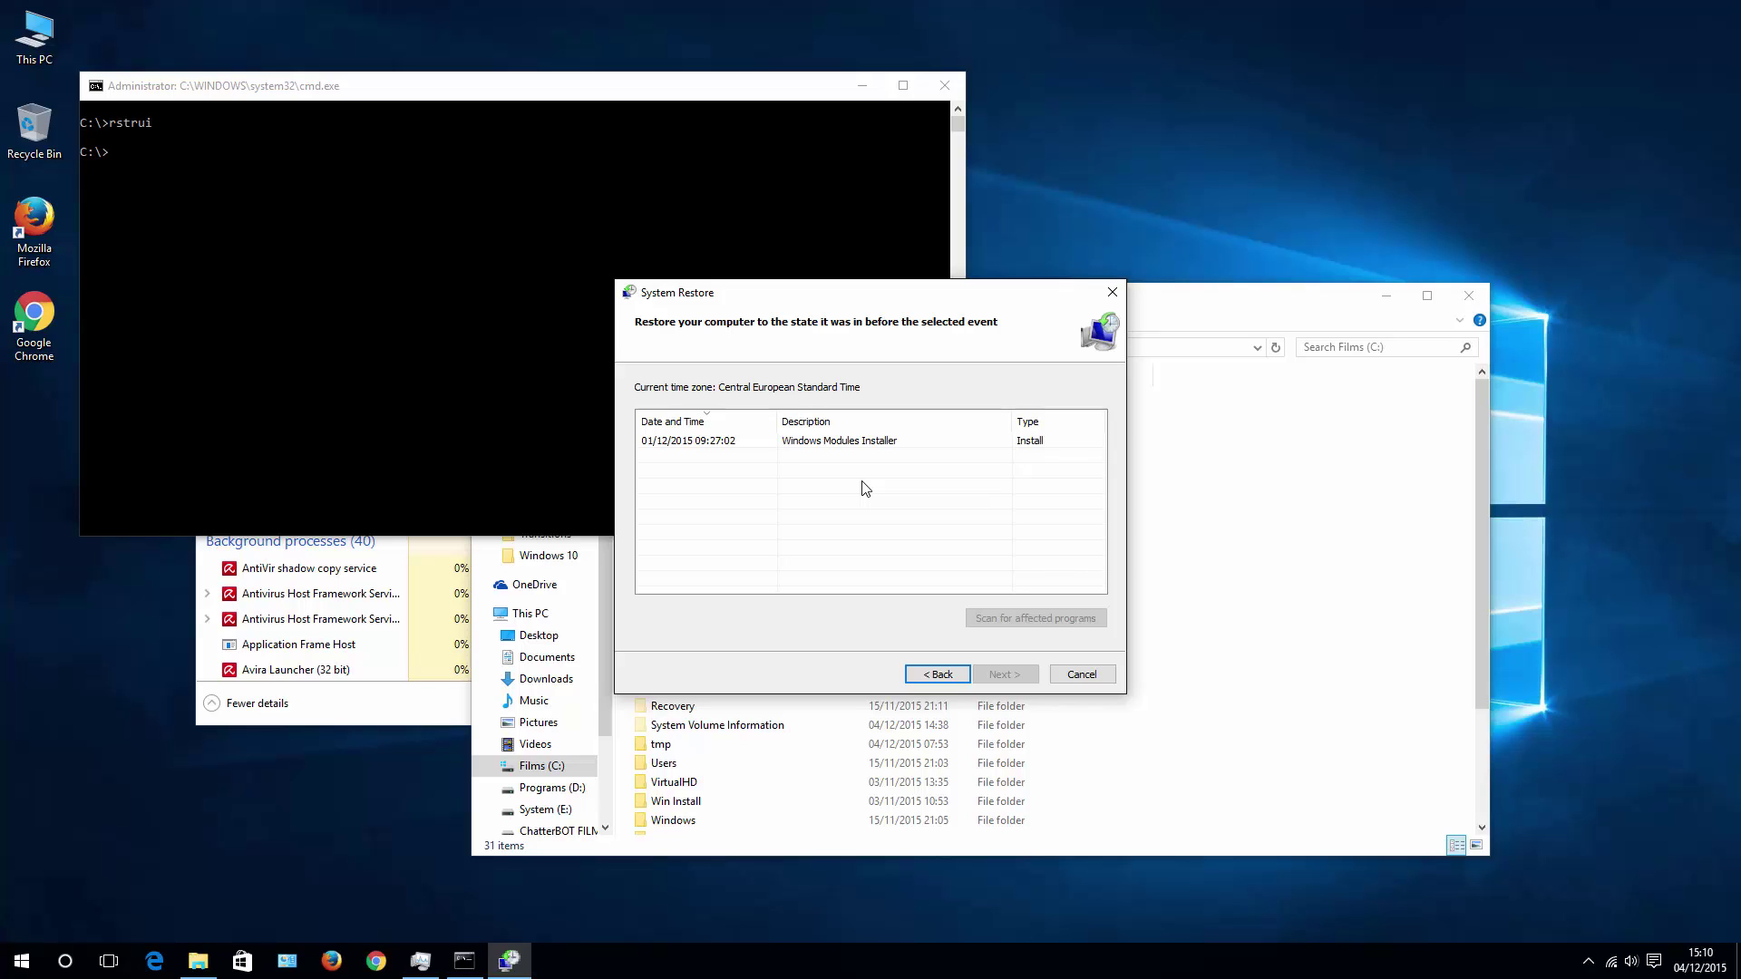
- Select the 01/12/2015 09:27:02 Windows Modules Installer restore point
{"action": "key", "text": "Down"}
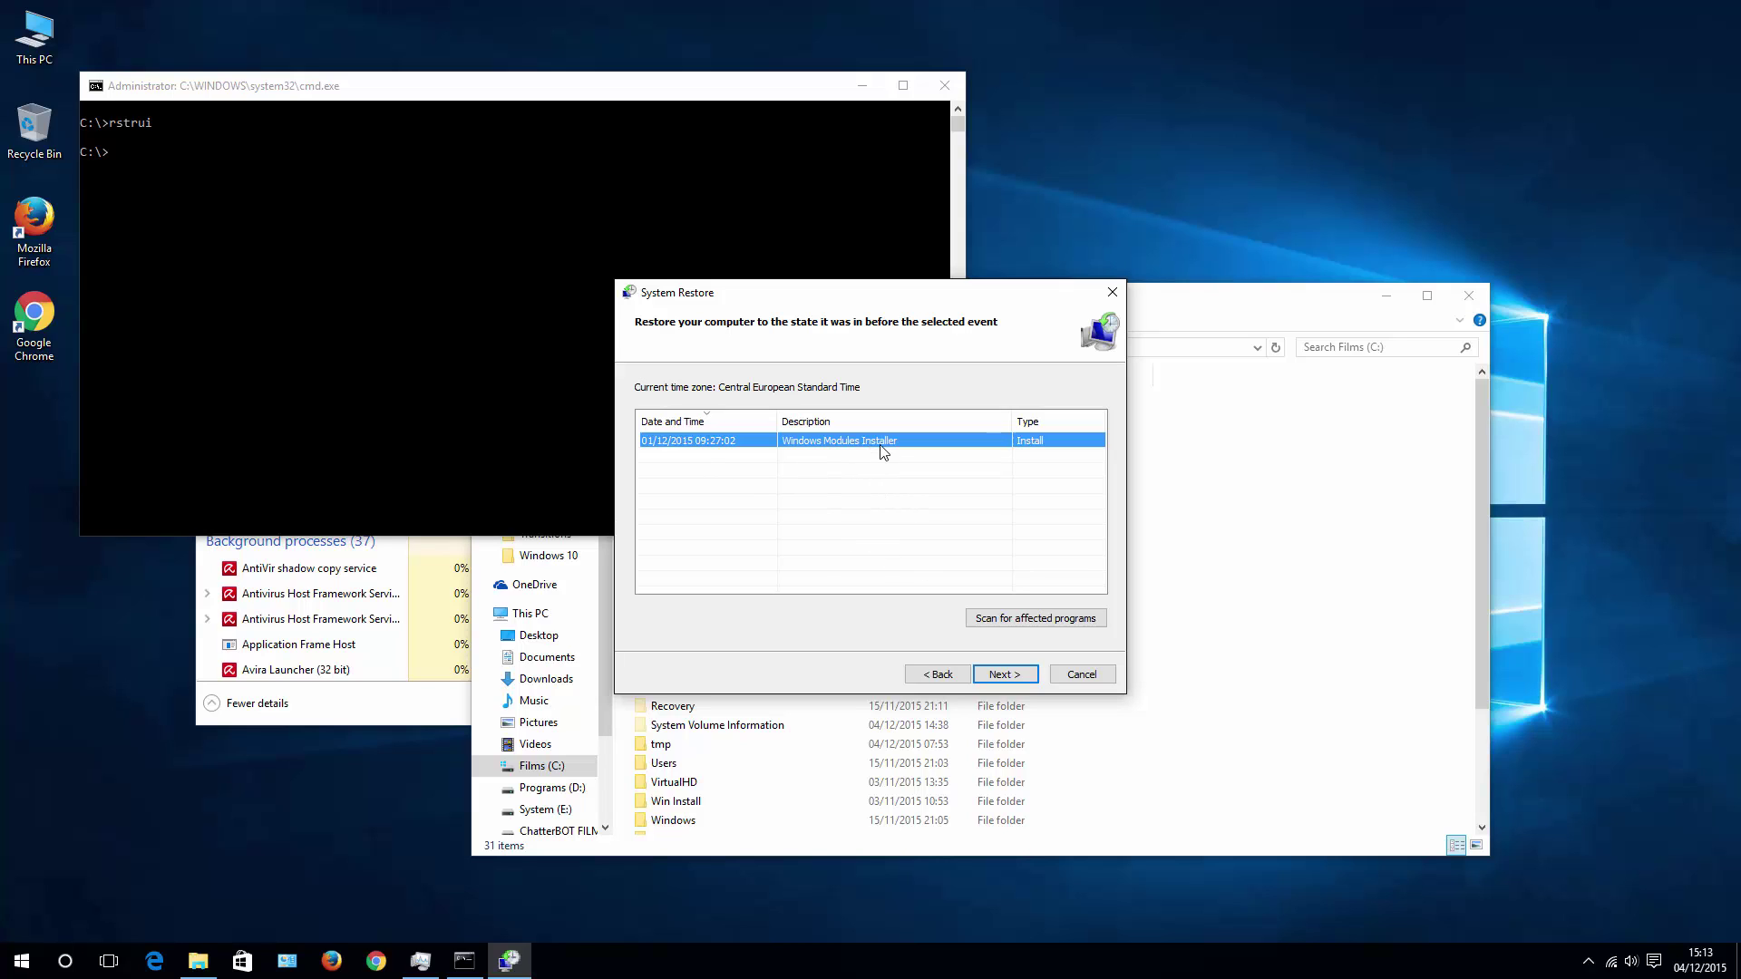
- Advance to the confirmation page for restoring Films (C:) to the Windows Modules Installer point
{"action": "left_click", "coordinate": [1000, 673]}
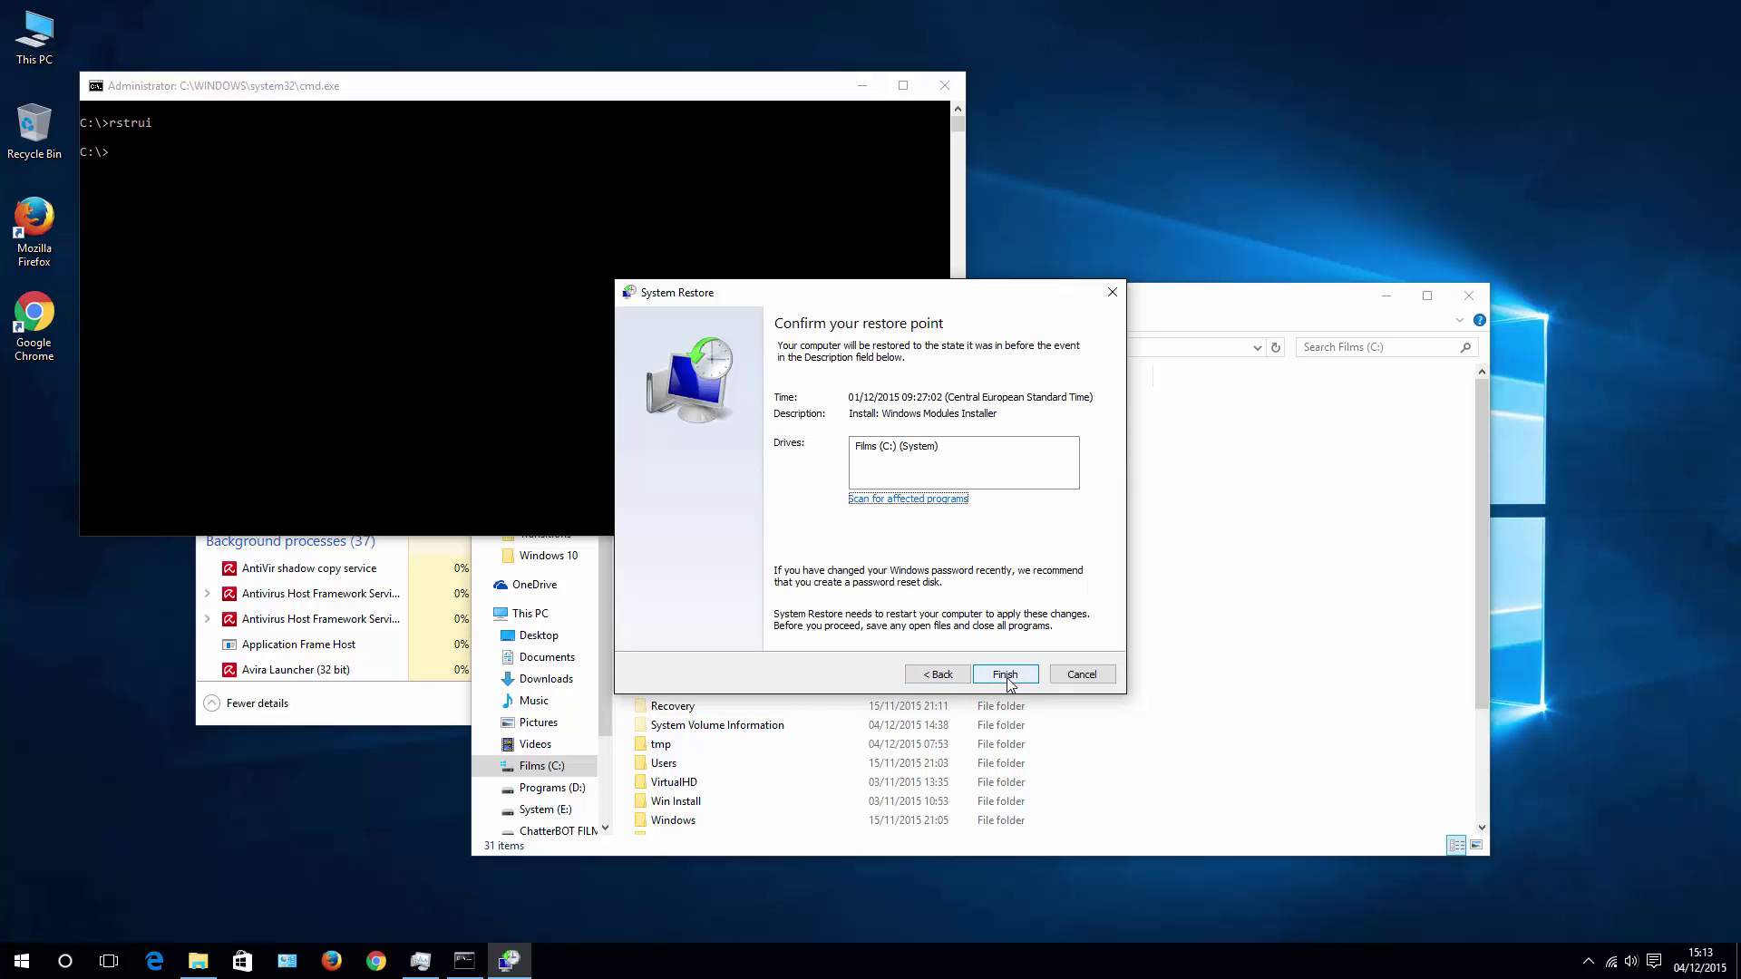